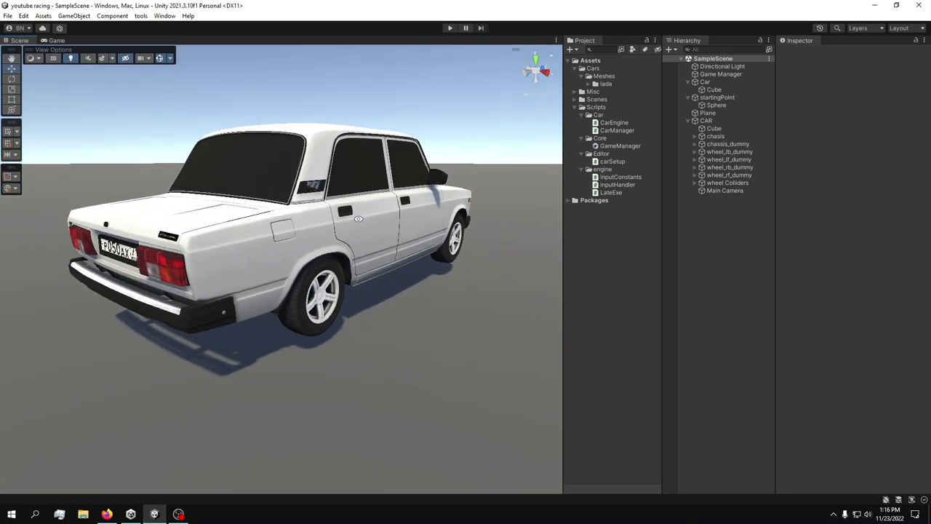
Step: Look over the car and examine the front and rear wheel colliders under wheel Colliders
alt+drag(329, 198, 352, 167)
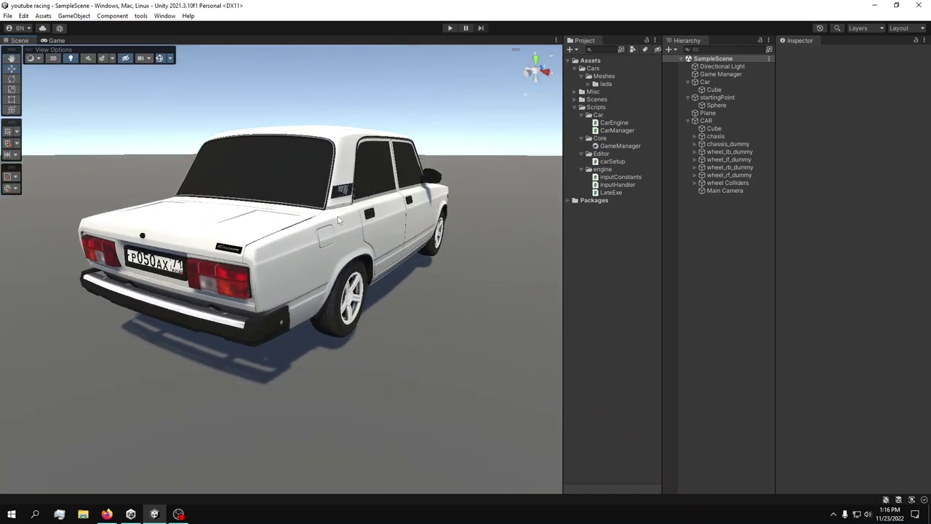
alt+drag(369, 203, 378, 210)
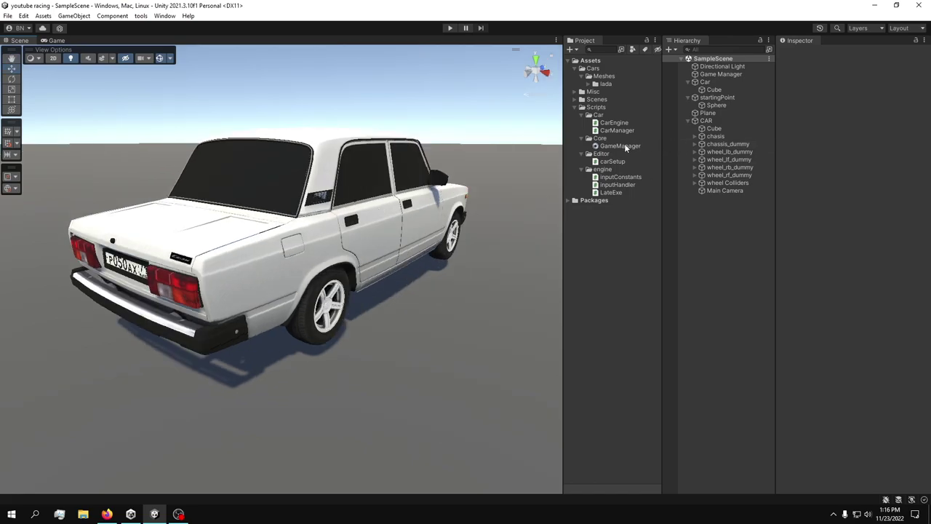
click(720, 183)
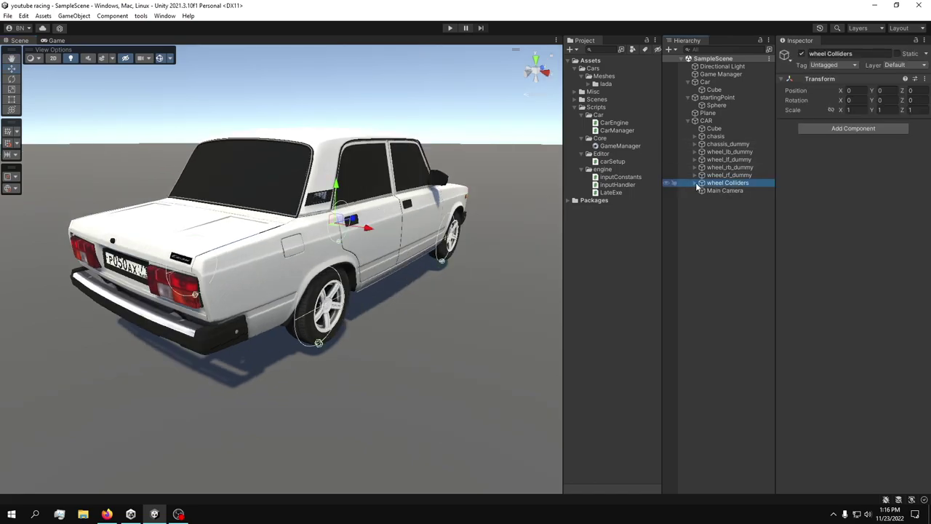
click(695, 182)
click(727, 191)
click(726, 199)
click(723, 207)
click(719, 215)
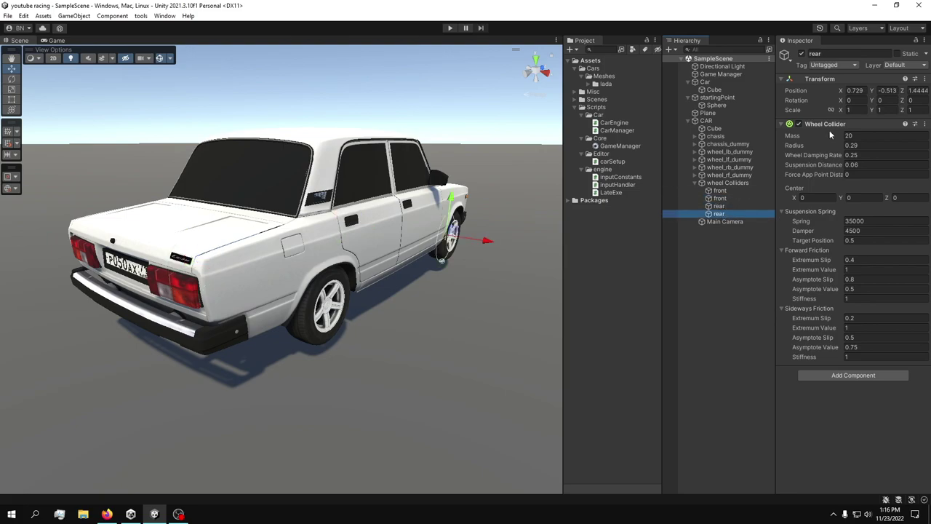
click(701, 182)
Step: Create an empty child object under CAR and name it "wheel meshes"
alt+drag(370, 280, 418, 245)
right_click(710, 121)
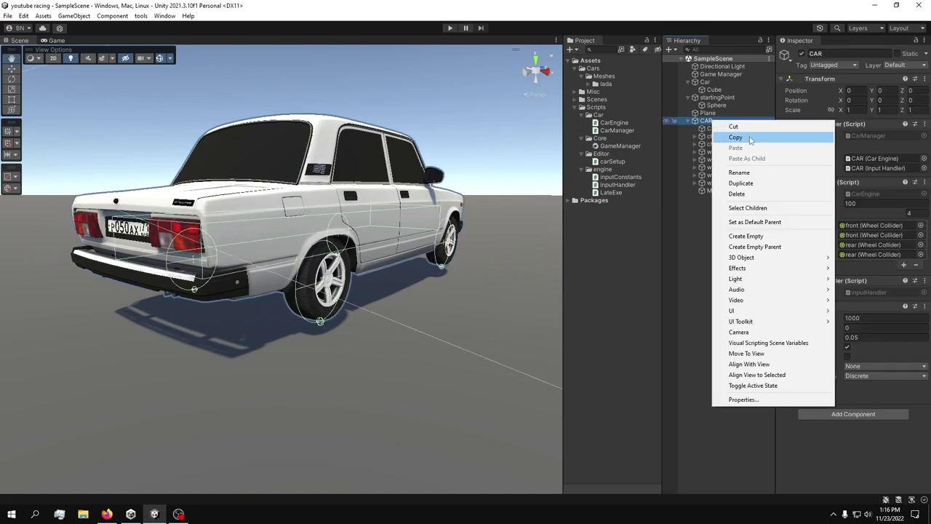
click(746, 236)
click(858, 53)
text(wheel meshes)
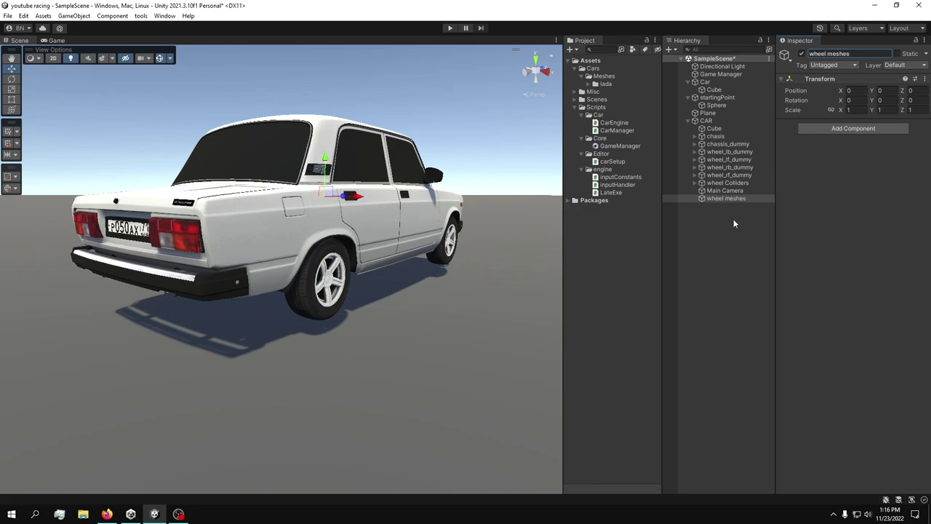
Step: Examine wheel_lb_dummy and its shtamp r14 (1) child, comparing their transforms and scale with wheel Colliders
alt+drag(422, 253, 377, 244)
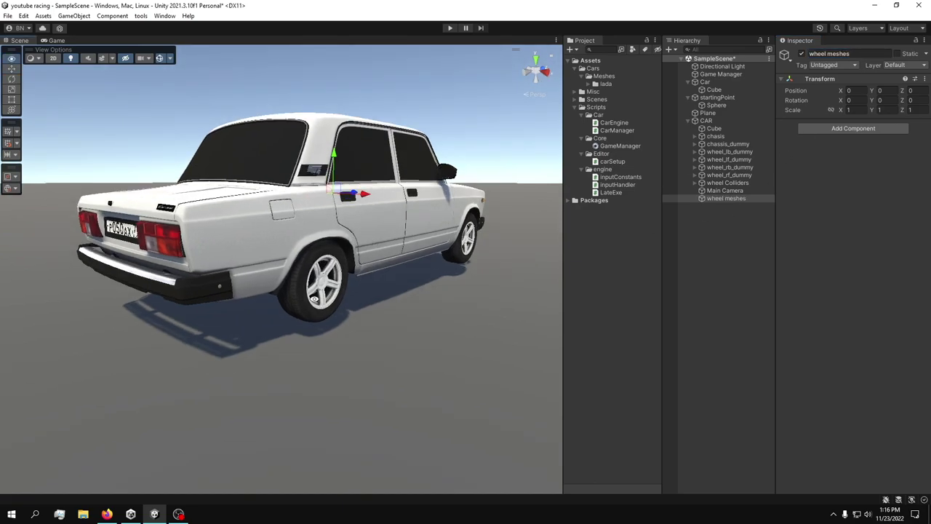
click(725, 151)
click(724, 182)
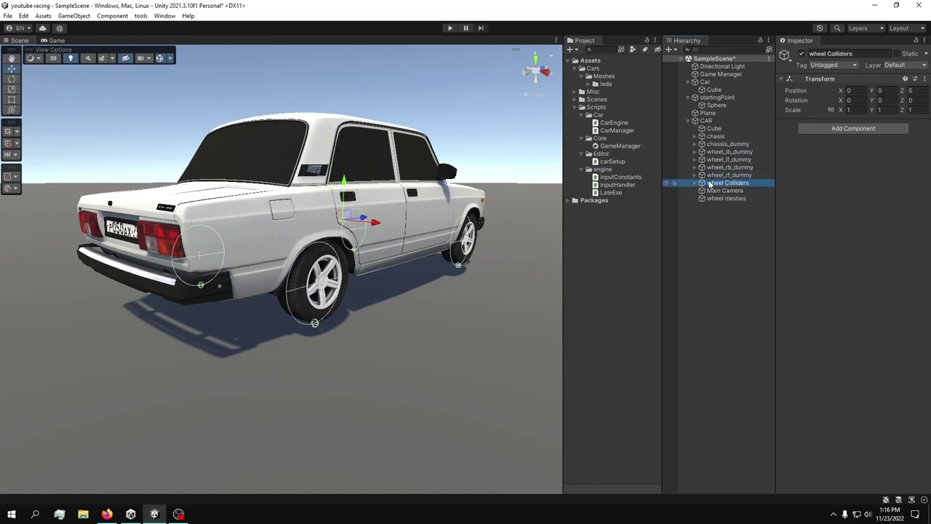
click(695, 152)
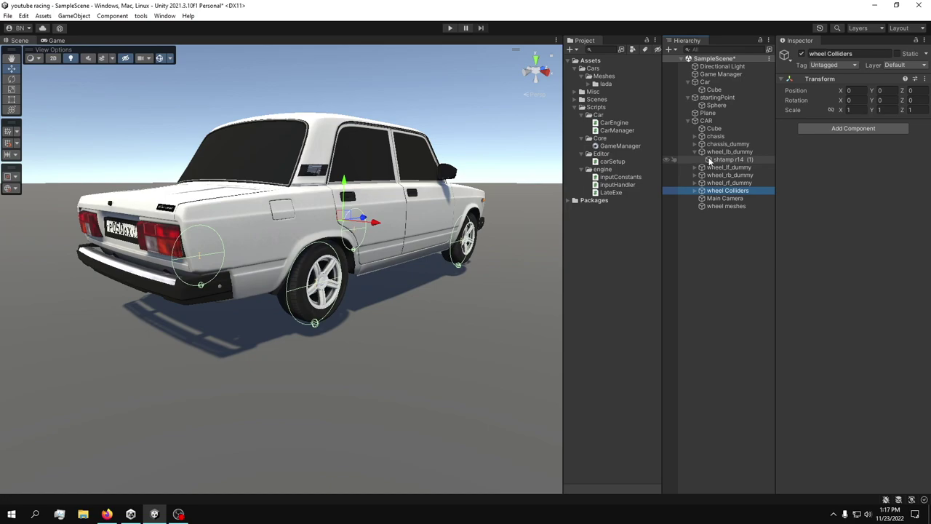
click(715, 157)
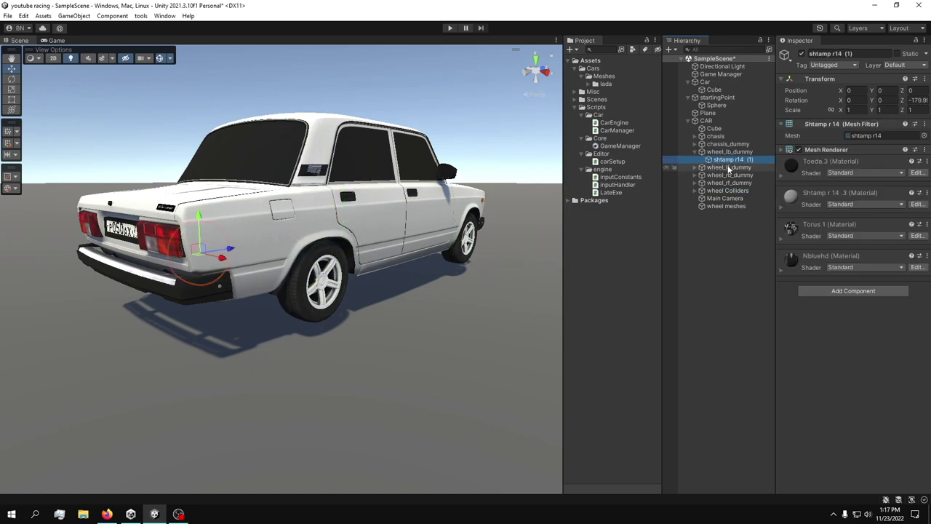
click(727, 151)
click(851, 110)
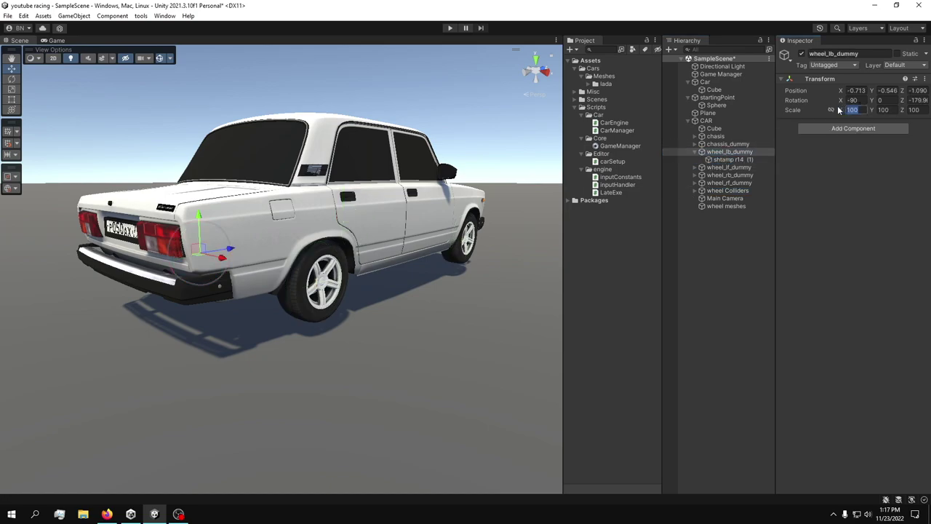
click(826, 109)
alt+drag(382, 214, 372, 222)
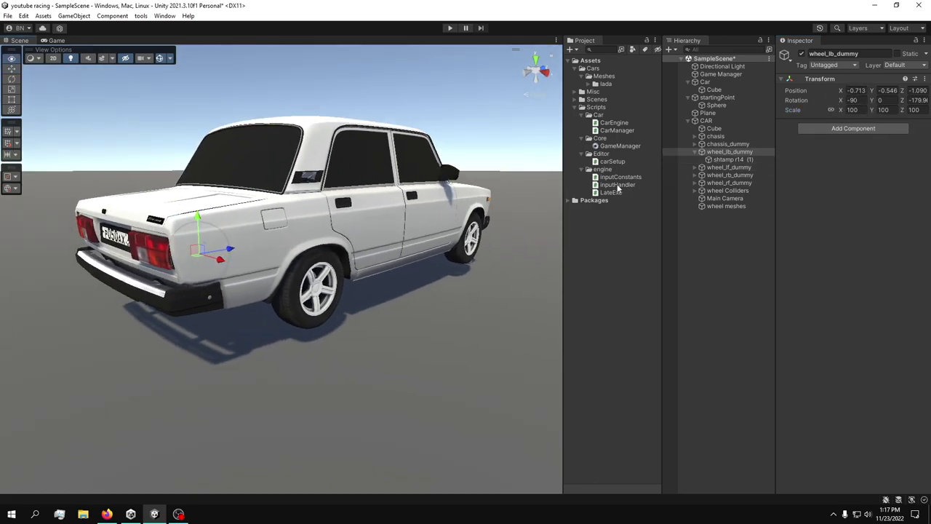
Step: Move the shtamp r14 mesh out of wheel_rf_dummy to the scene root and reset its transform
click(724, 183)
click(695, 183)
drag(727, 190, 723, 313)
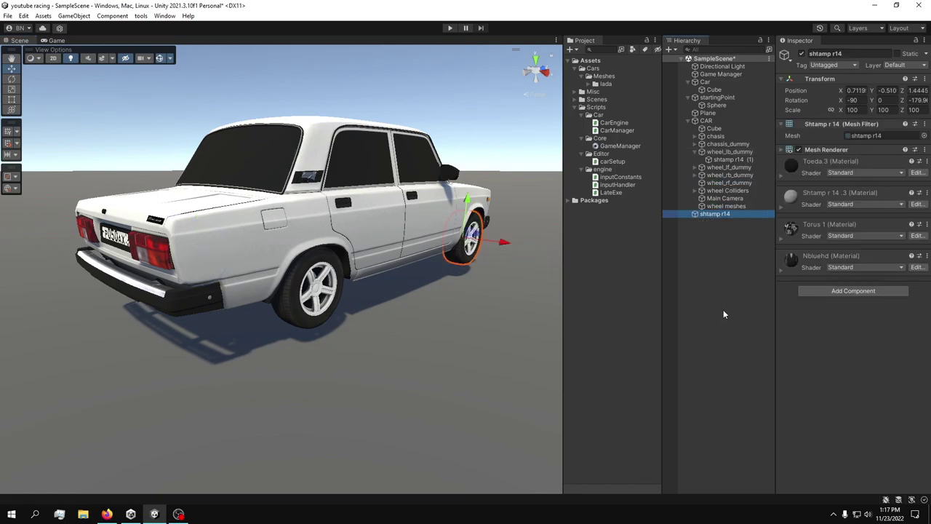
click(926, 79)
click(850, 89)
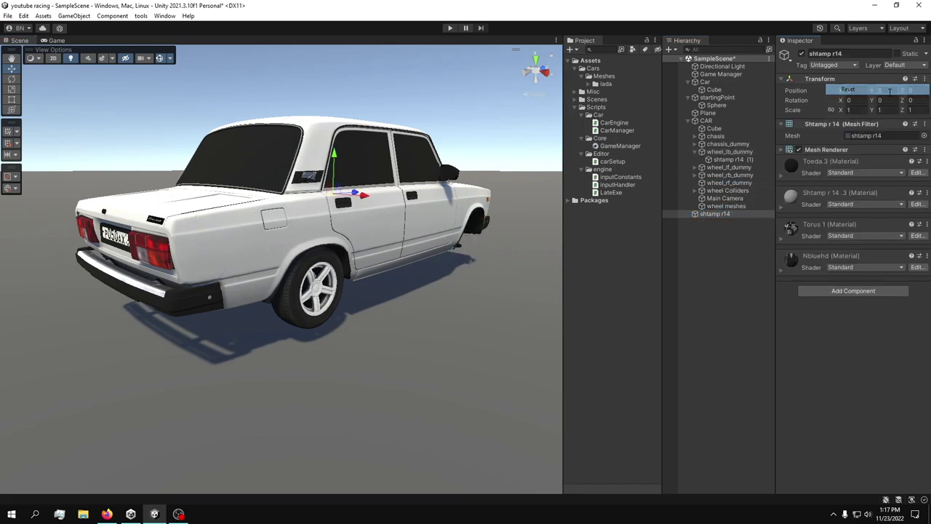
Step: Frame the shtamp r14 mesh in the scene and examine the tire and rim up close
click(675, 262)
click(727, 213)
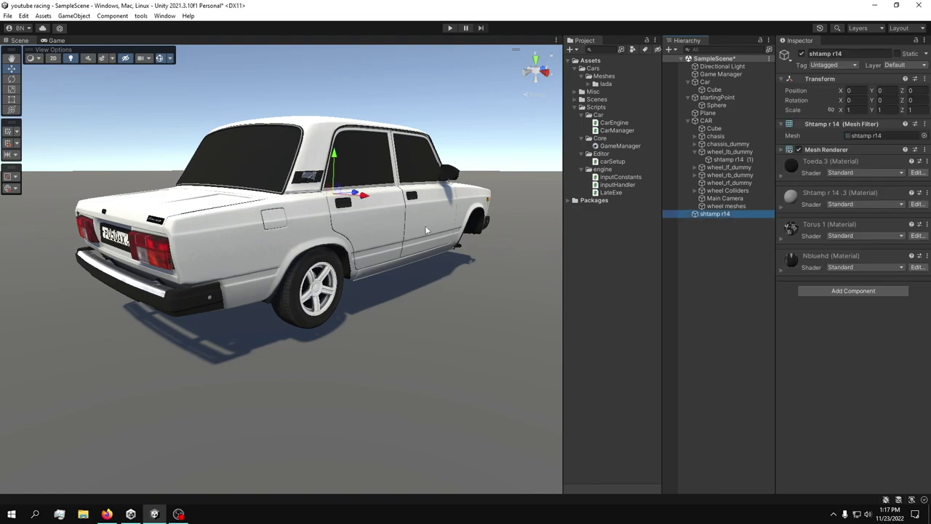
key(f)
alt+drag(297, 206, 574, 213)
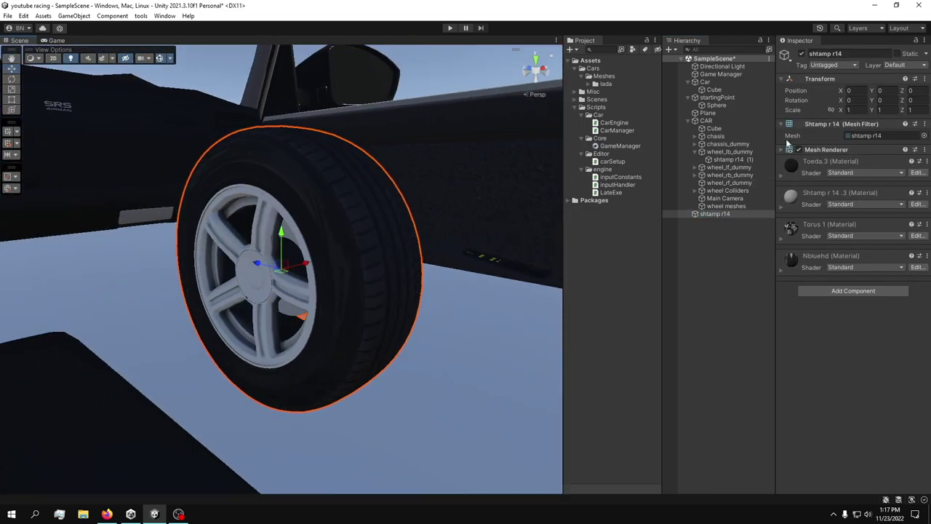
click(706, 275)
click(728, 212)
alt+drag(361, 243, 362, 232)
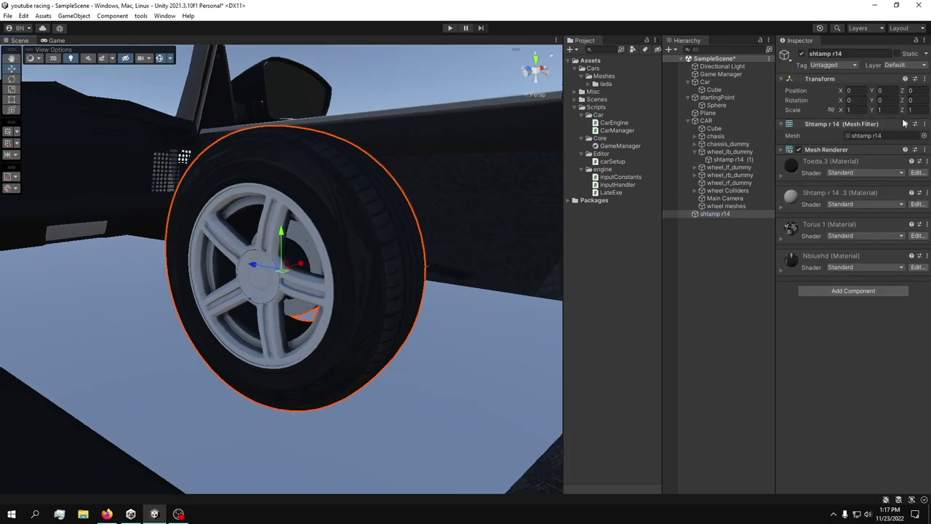
Step: Create an empty object at the scene root with its transform reset to the origin
right_click(732, 239)
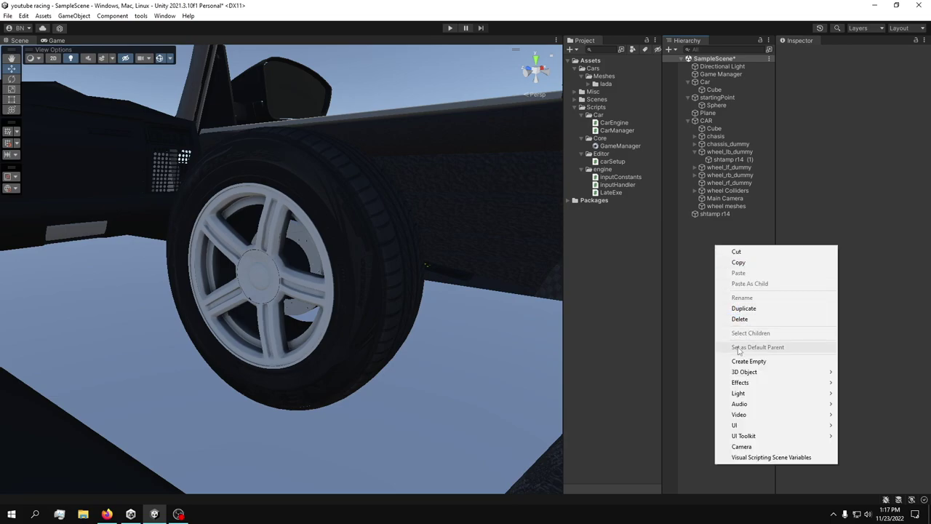
click(770, 362)
click(923, 78)
click(762, 235)
Step: Parent shtamp r14 under the new empty object and rename that parent "wheel"
click(732, 214)
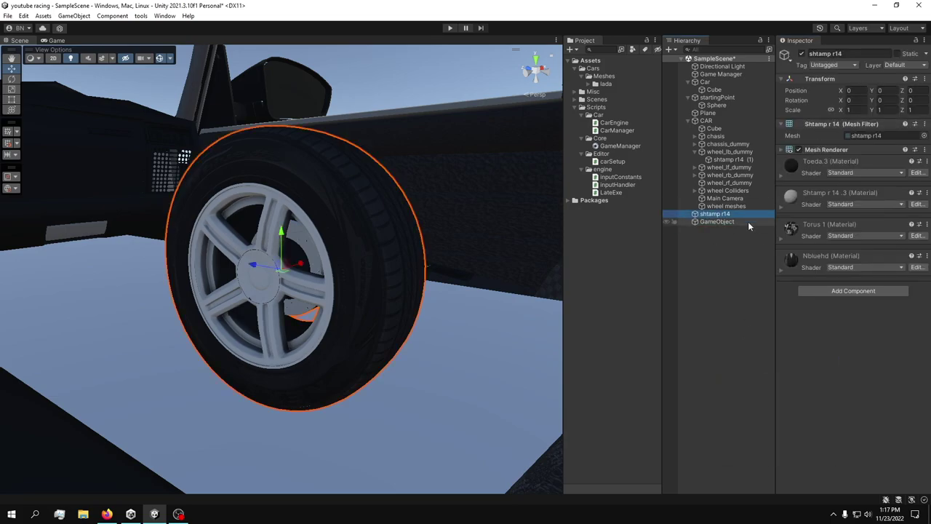
drag(714, 216, 711, 222)
click(713, 215)
click(863, 56)
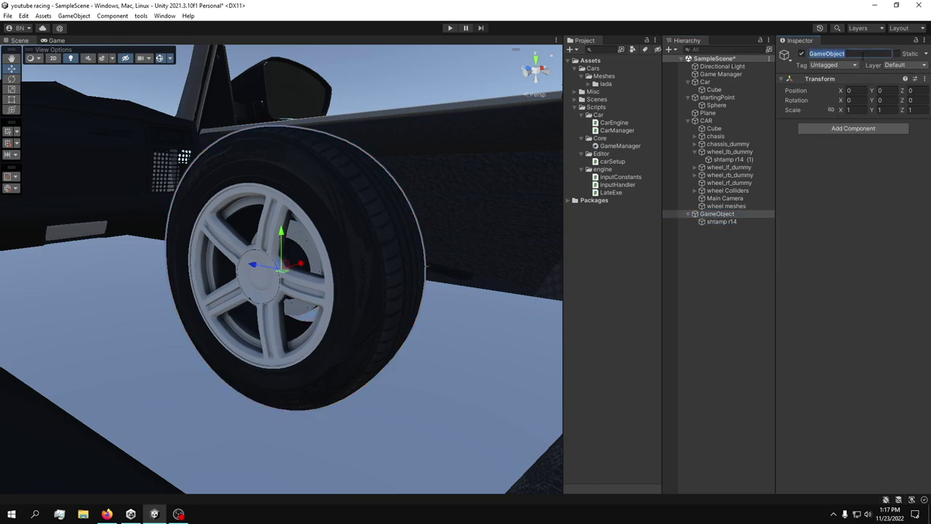
text(hw)
Step: Set the scale of the shtamp r14 mesh inside wheel to 100 and check its size against the car
click(849, 110)
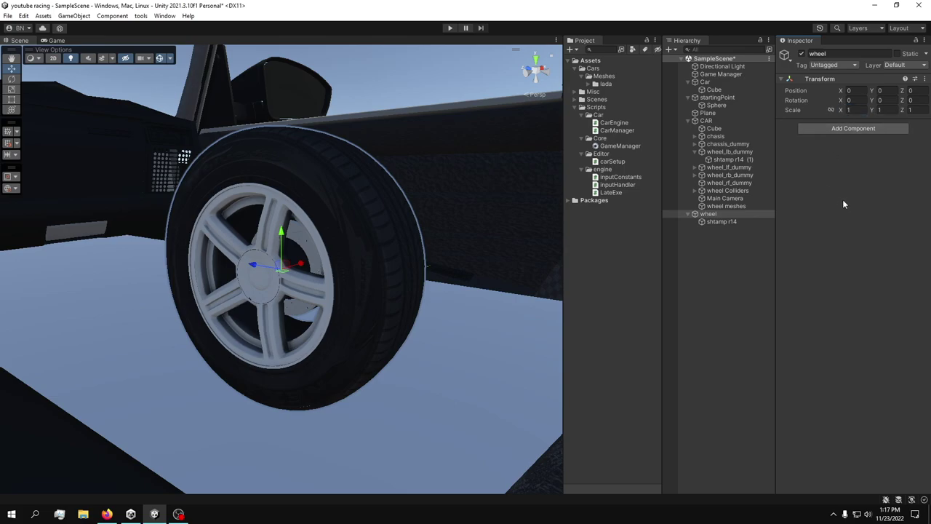
click(722, 223)
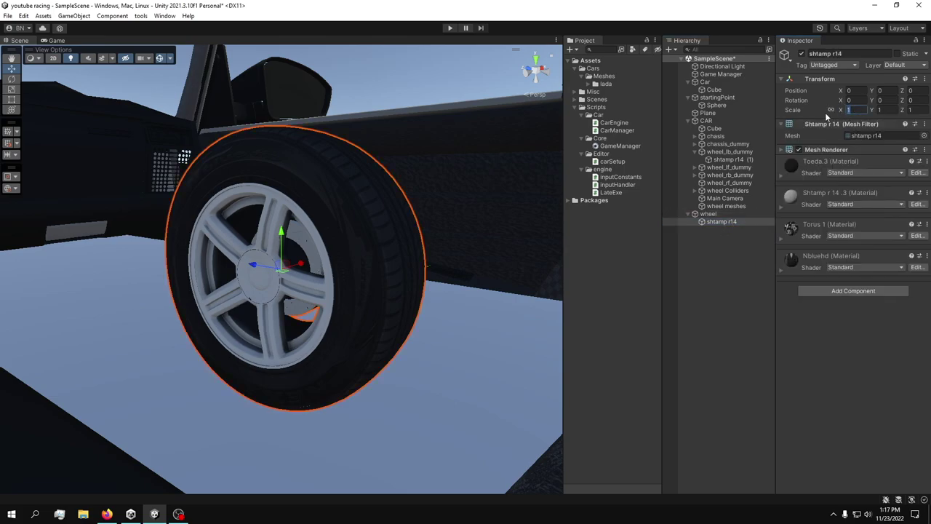
text(100)
click(709, 213)
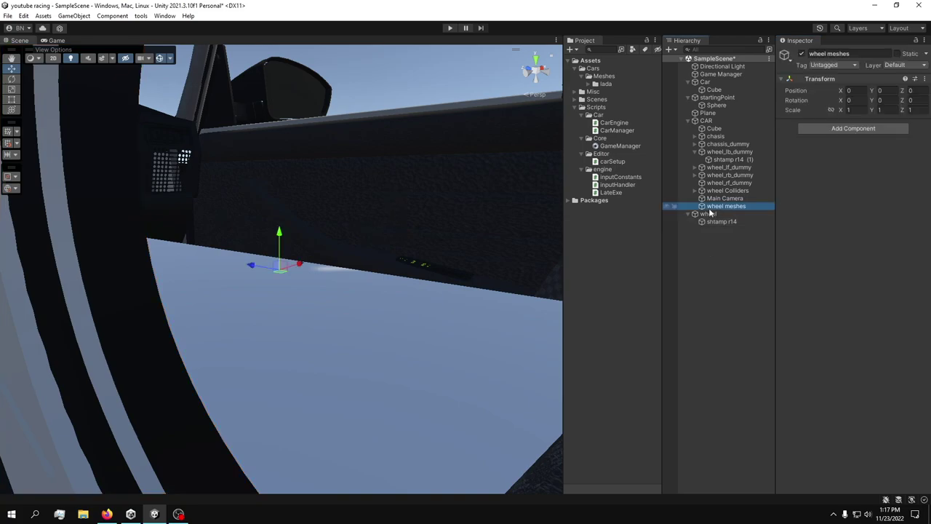
key(f)
scroll(372, 253, down, 10)
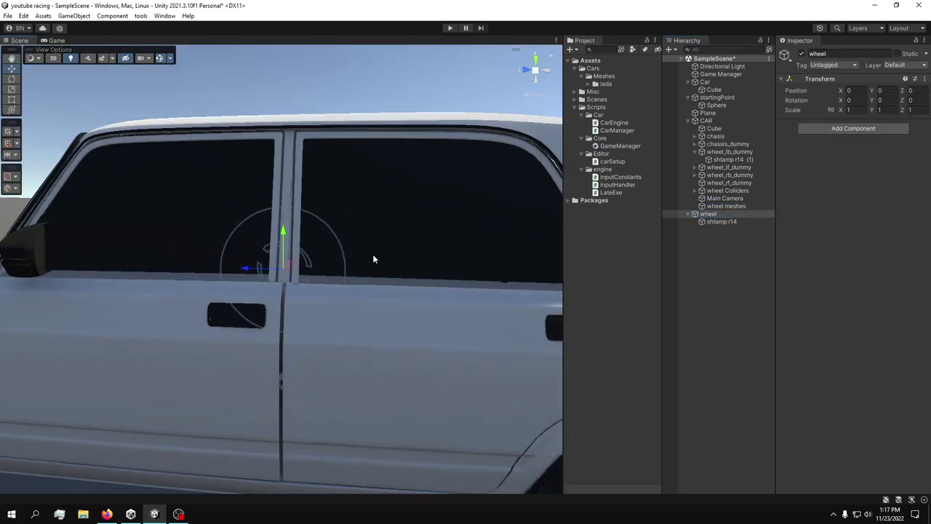
alt+drag(372, 253, 428, 275)
key(ctrl+z)
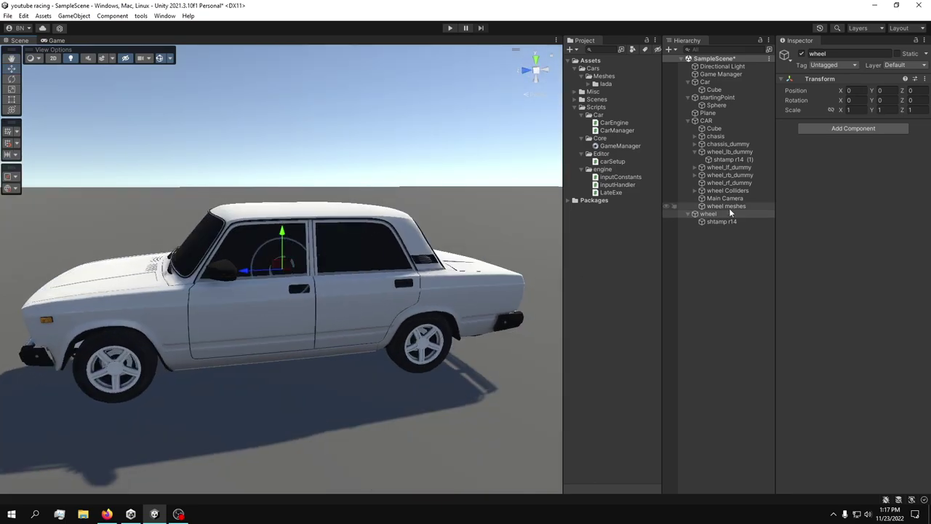
Step: Save wheel as a prefab in the Cars/Meshes/lada folder and delete its instance from the scene
drag(705, 215, 611, 88)
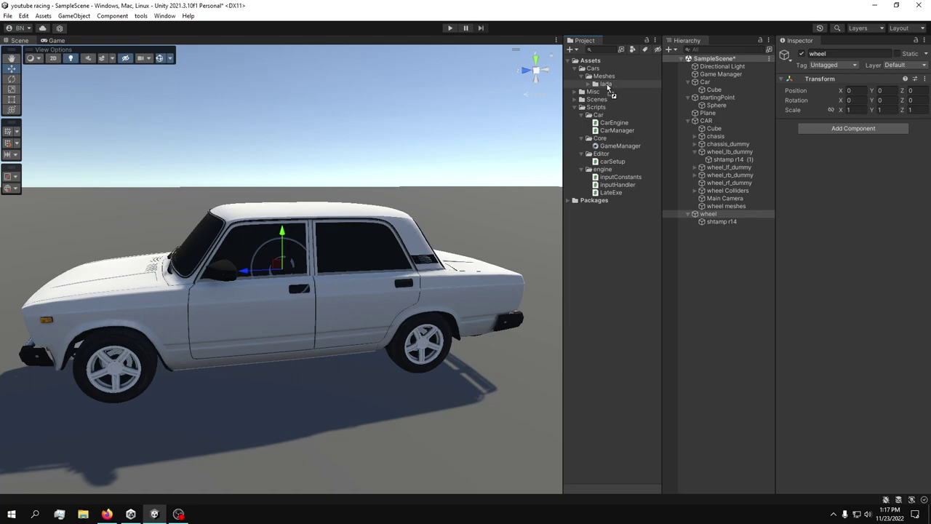
drag(602, 88, 595, 89)
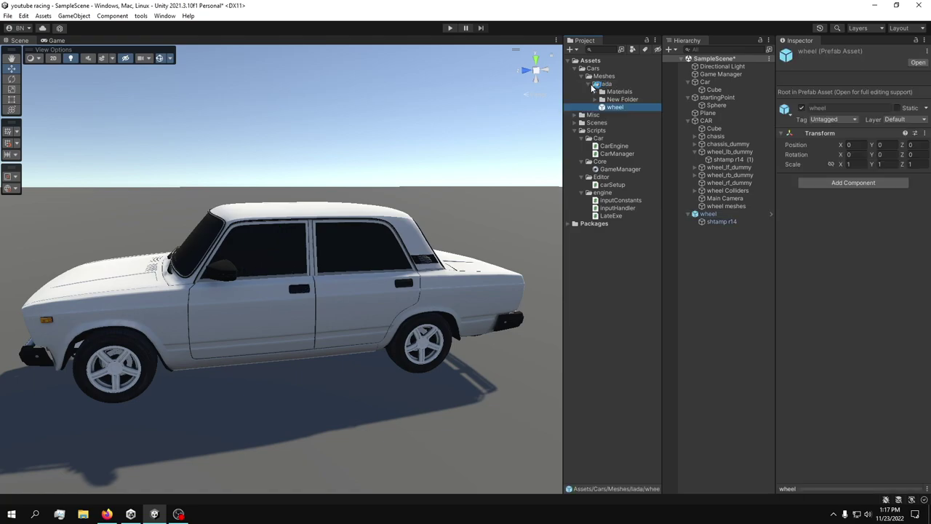
click(723, 216)
key(Delete)
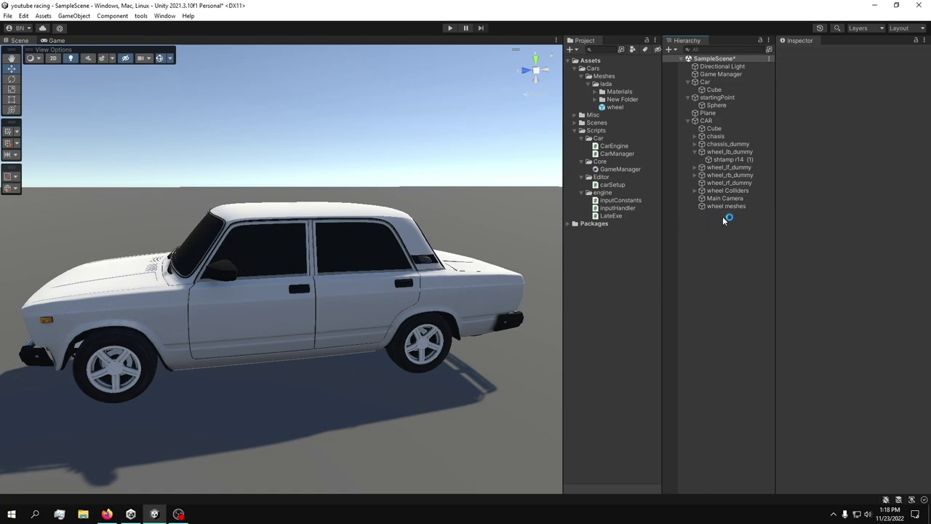
Step: Expand the wheel dummies under CAR and check each one's position on the car, including from above
click(694, 176)
click(694, 167)
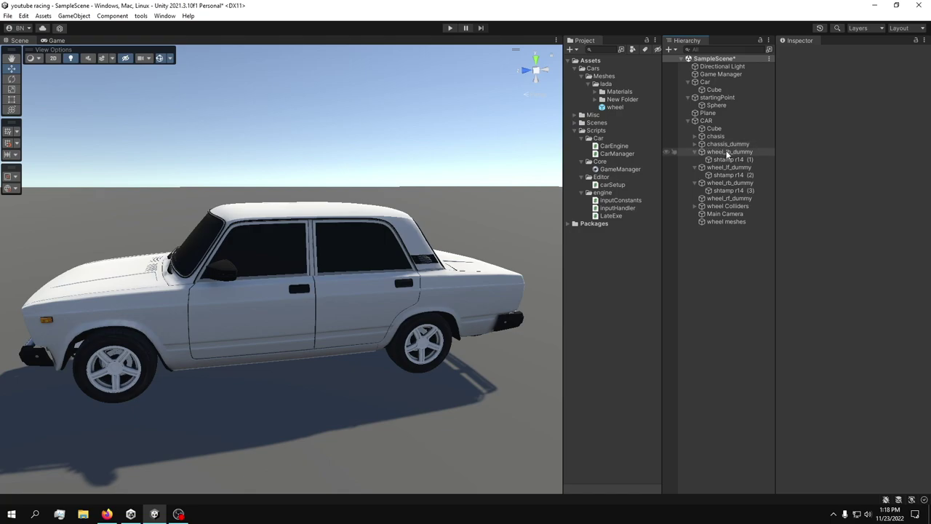
click(713, 152)
click(723, 168)
click(724, 182)
click(727, 199)
click(535, 59)
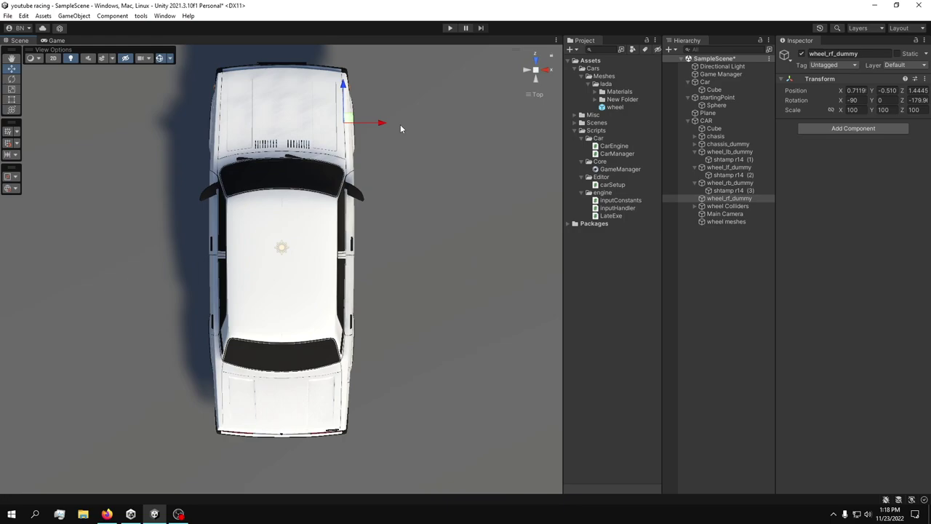
click(725, 183)
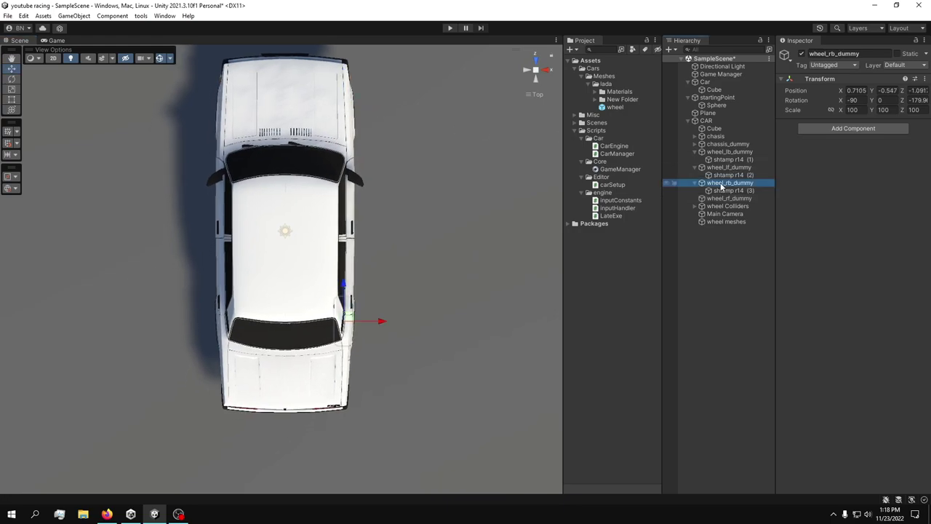
click(727, 167)
click(724, 152)
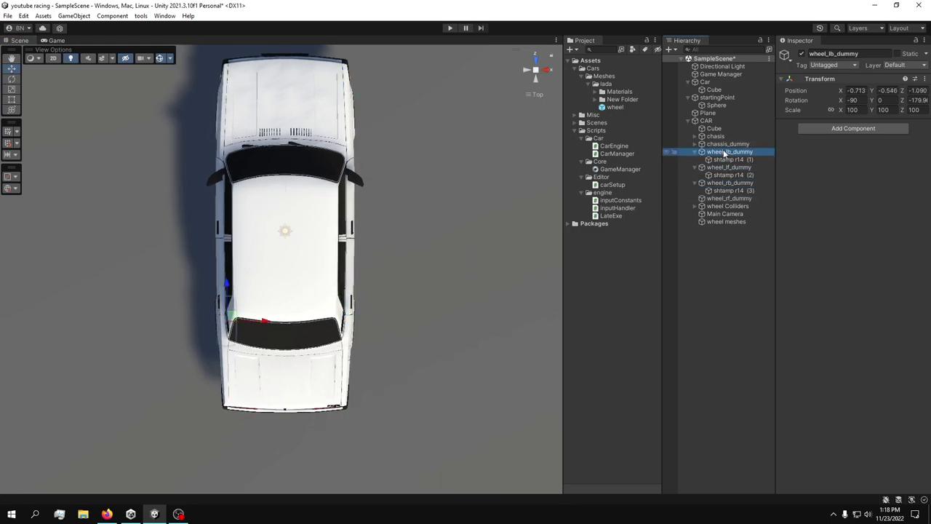
alt+drag(439, 151, 320, 215)
right_drag(321, 215, 395, 224)
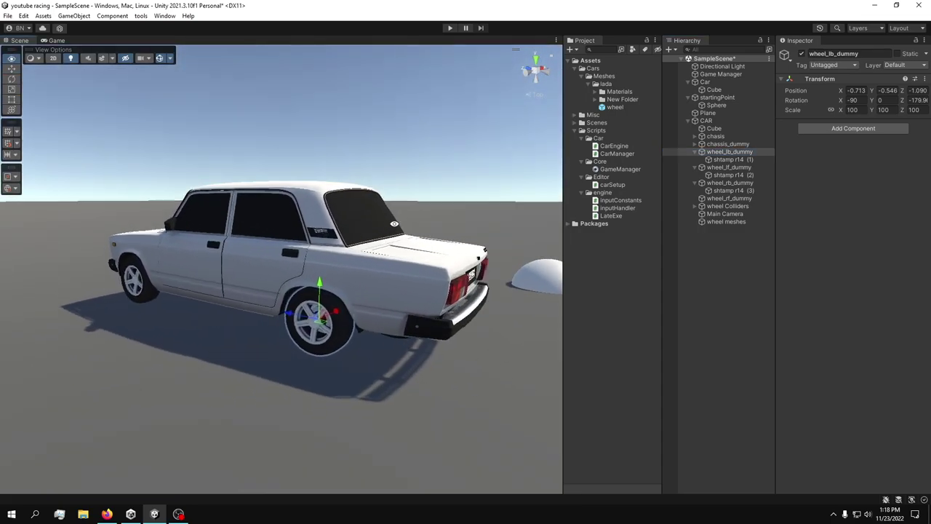
Step: Delete the shtamp r14 (1), (2) and (3) meshes from the wheel dummies
click(741, 160)
ctrl+click(731, 176)
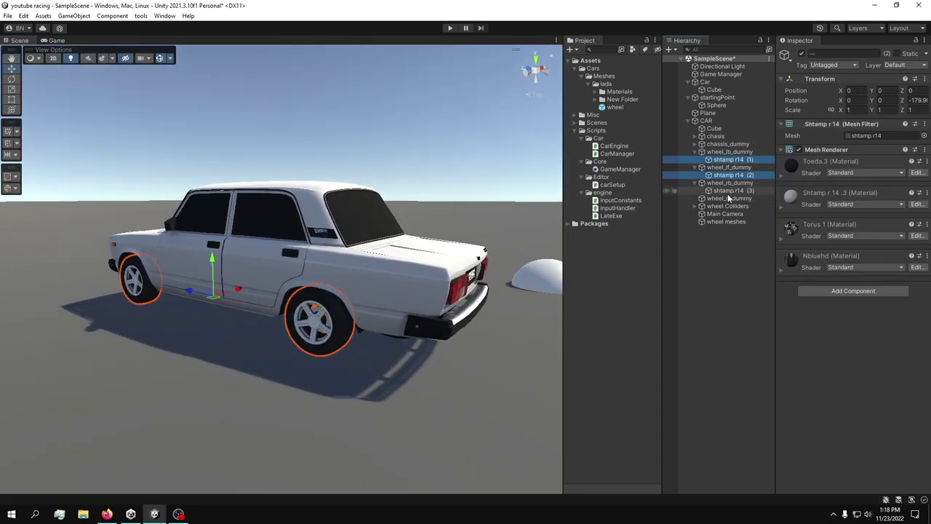
ctrl+click(728, 190)
key(Delete)
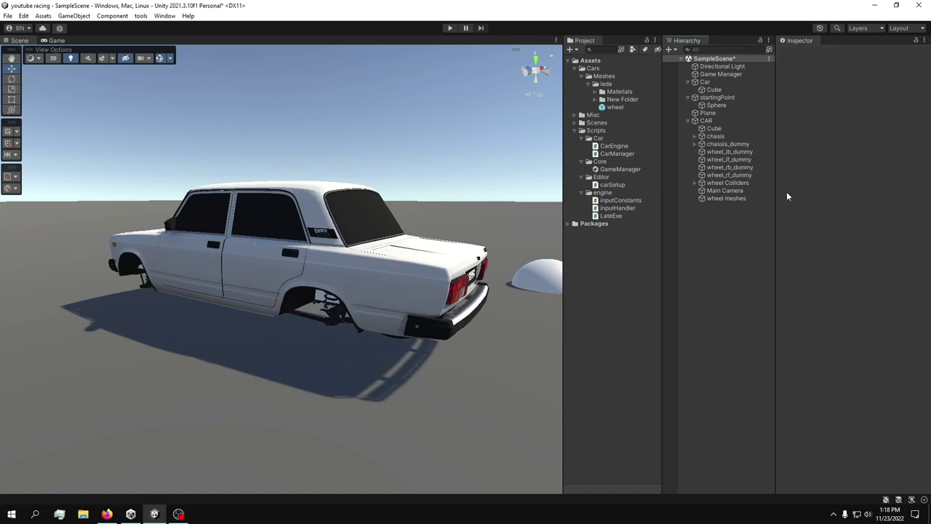
Step: Set the scale of the four wheel dummies under CAR to 1 and their rotation to 0 on all axes
click(733, 152)
shift+click(734, 175)
click(850, 110)
text(1)
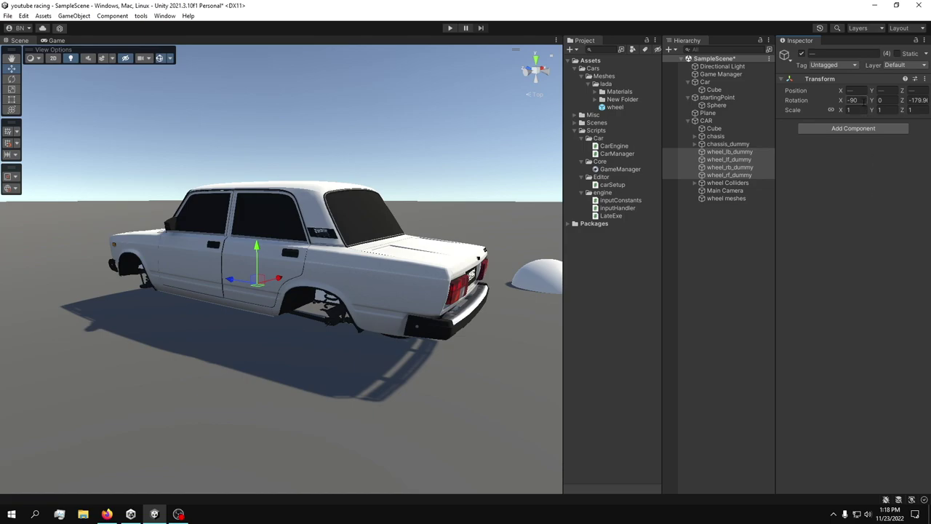
text(1)
click(919, 101)
key(BackSpace)
click(897, 224)
Step: Make the four wheel dummies children of the wheel meshes object under CAR
click(733, 160)
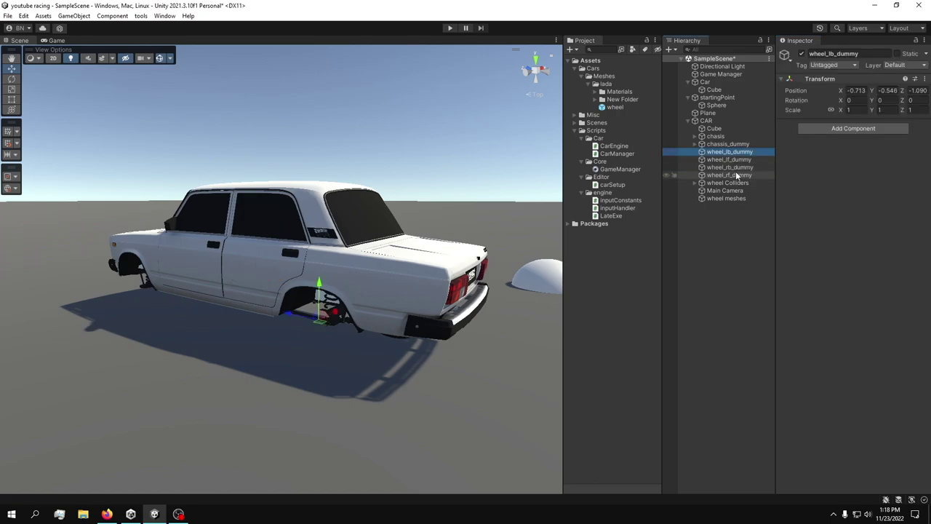
shift+click(736, 175)
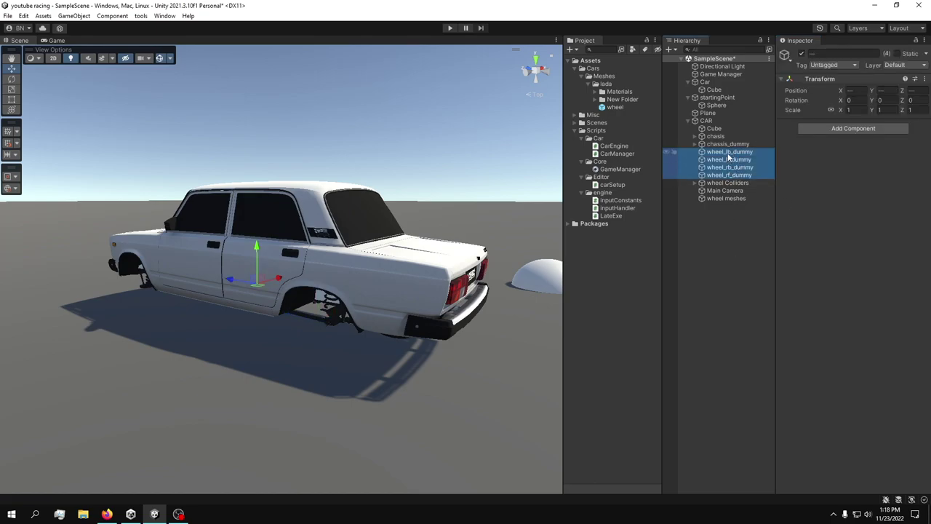
drag(715, 154, 724, 200)
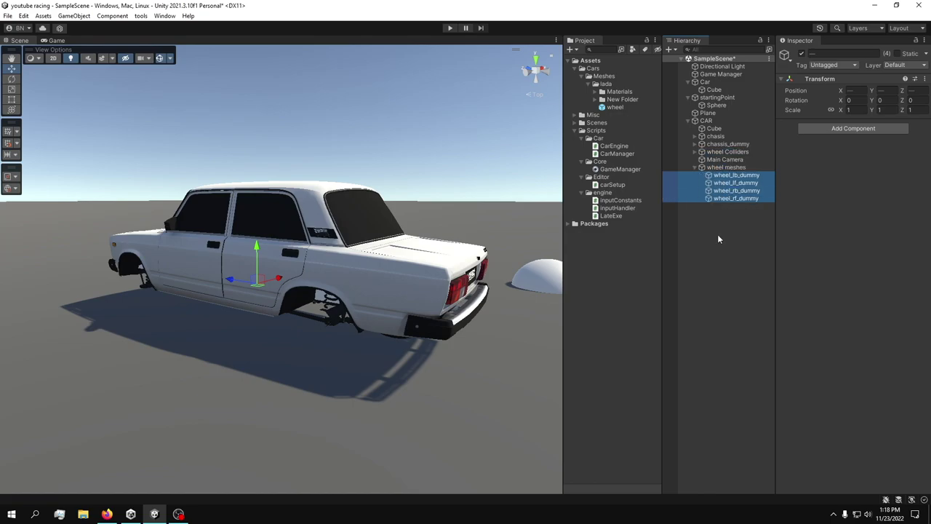
click(718, 233)
Step: Place an instance of the wheel prefab inside each of the four wheel dummies
alt+drag(286, 292, 375, 253)
middle_drag(376, 253, 466, 196)
scroll(465, 196, up, 1)
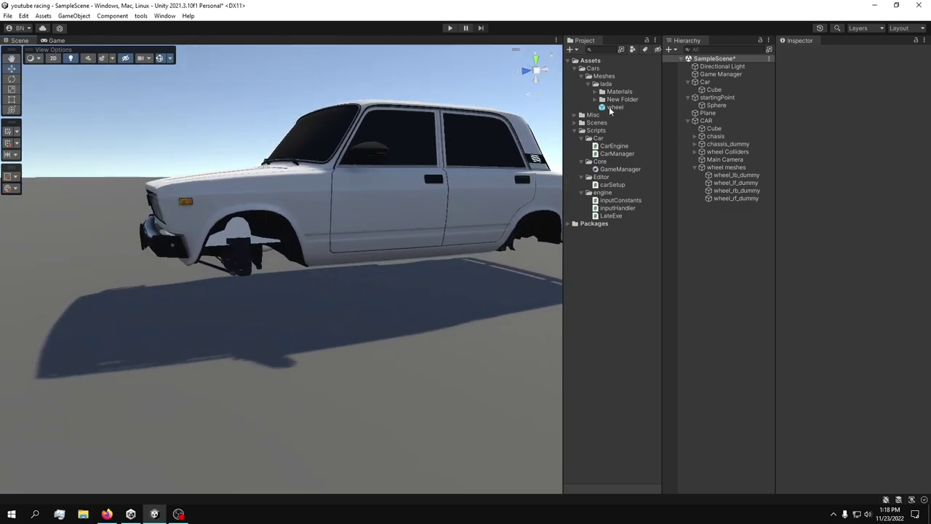
drag(610, 106, 736, 176)
alt+drag(514, 236, 326, 221)
drag(617, 109, 736, 221)
alt+drag(327, 240, 395, 252)
scroll(437, 252, down, 2)
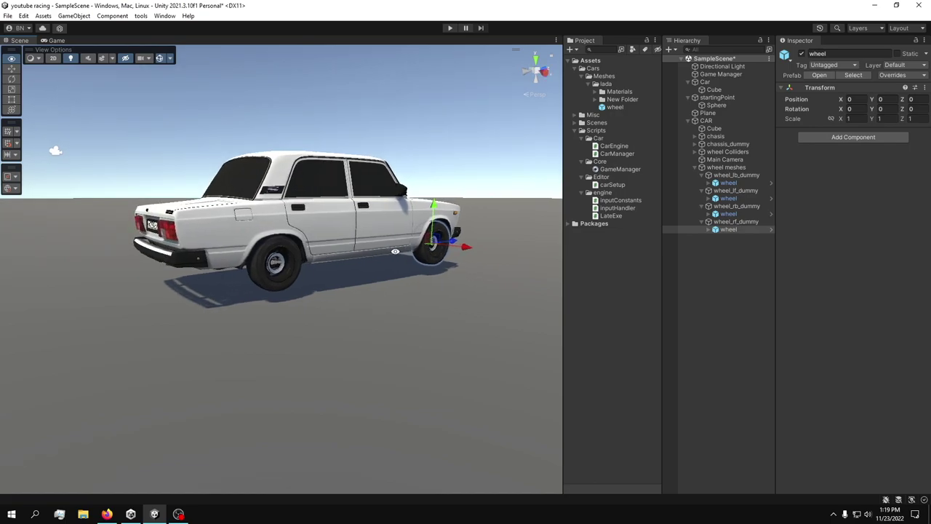
Step: Set the handle position to Pivot and rotate the wheels in wheel_rb_dummy and wheel_rf_dummy about -180 degrees around Y
click(724, 214)
ctrl+click(727, 229)
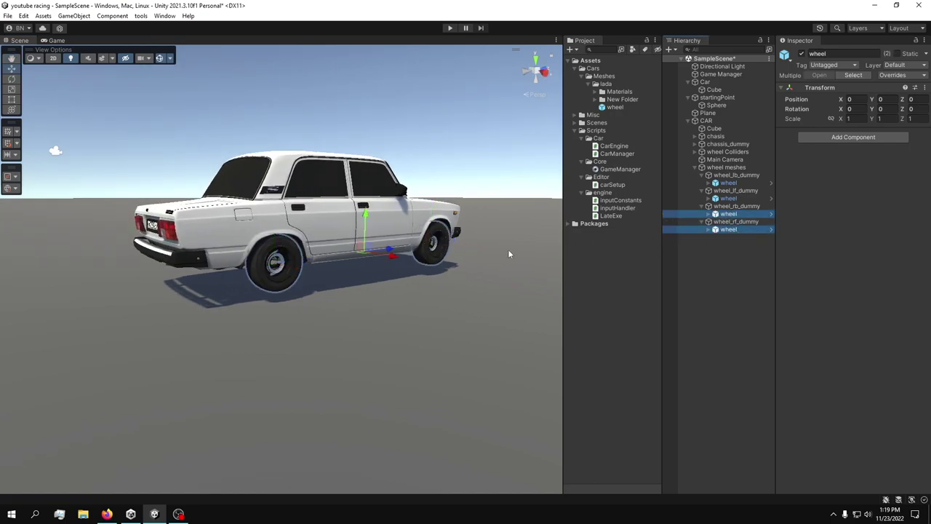
click(16, 178)
click(28, 196)
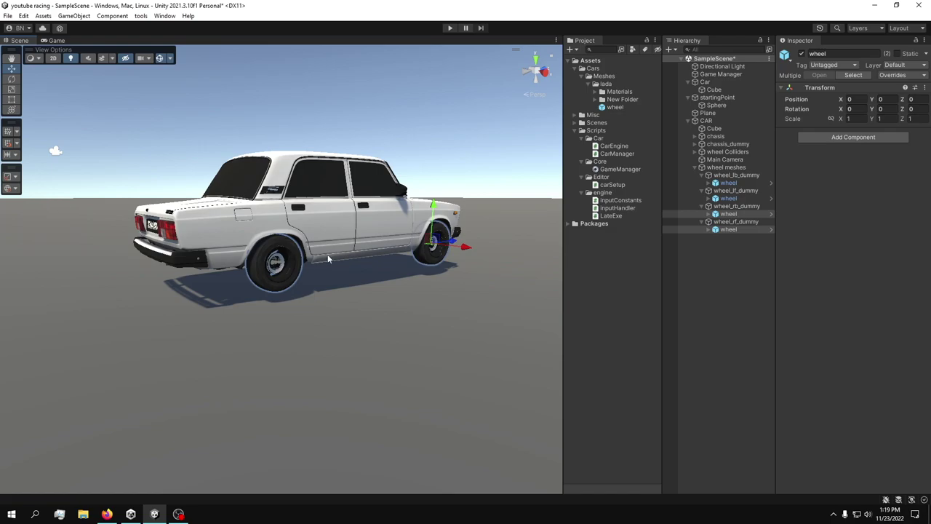
alt+drag(445, 258, 422, 285)
key(e)
drag(442, 253, 698, 249)
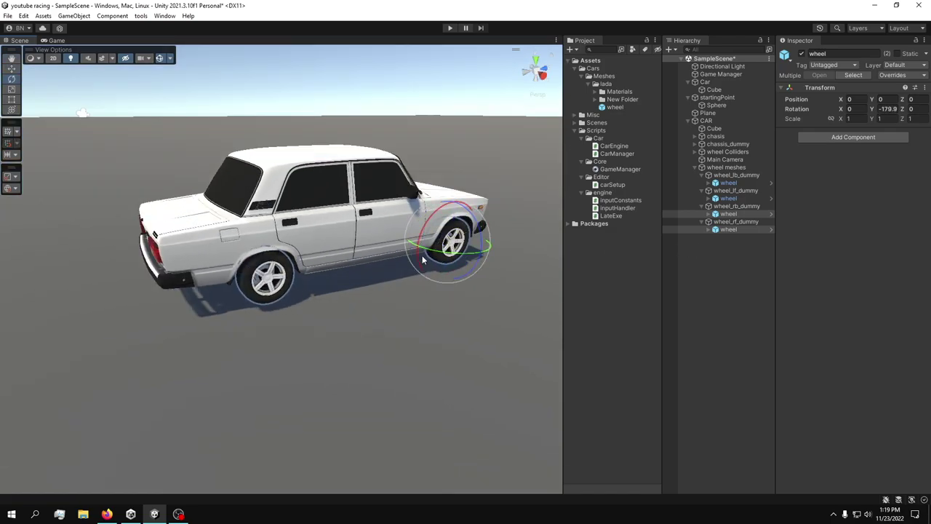
alt+drag(458, 247, 409, 208)
click(695, 251)
middle_drag(418, 195, 450, 188)
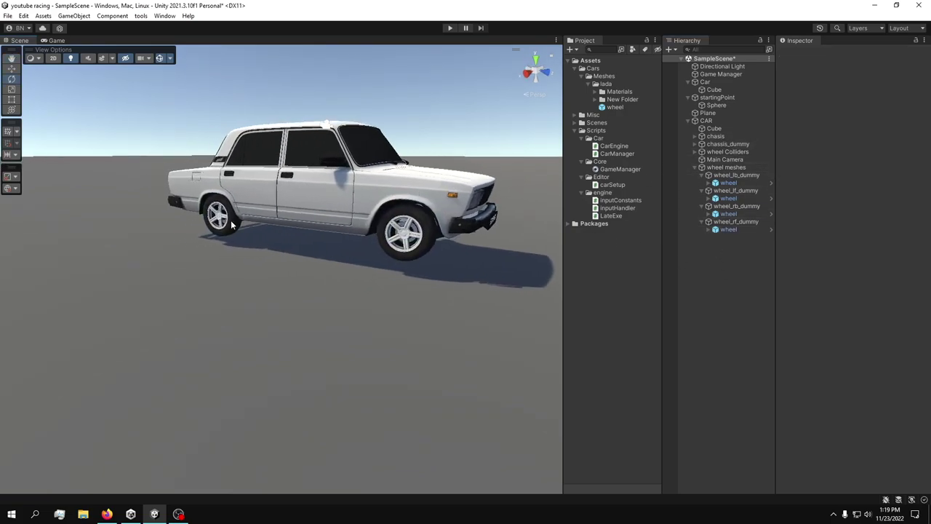
Step: Inspect the right front wheel's fit on the car from several angles, and undo a trial rotation of it
alt+drag(354, 250, 355, 211)
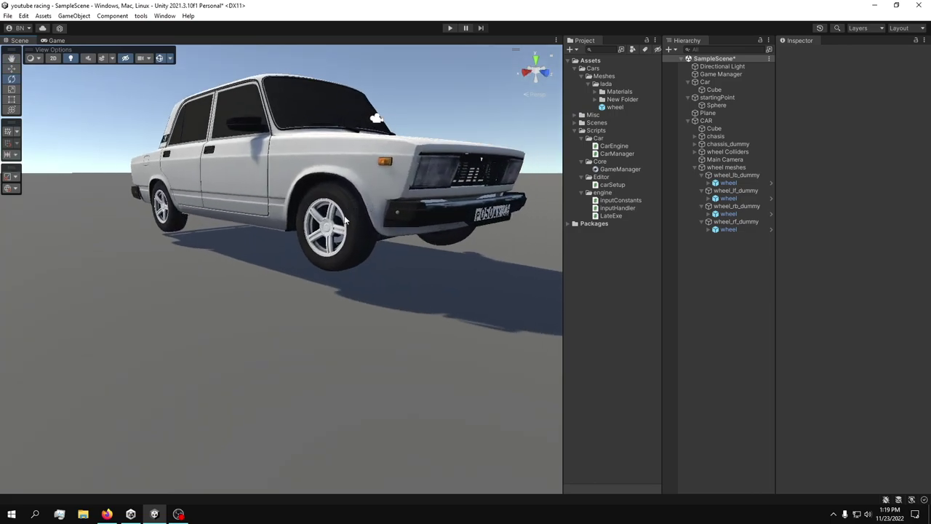
alt+drag(314, 200, 275, 213)
click(296, 231)
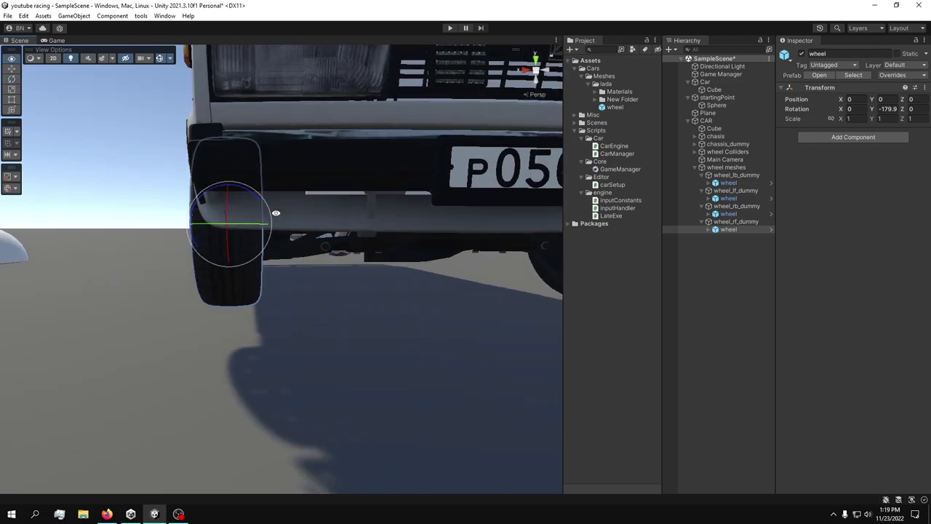
alt+drag(227, 176, 285, 177)
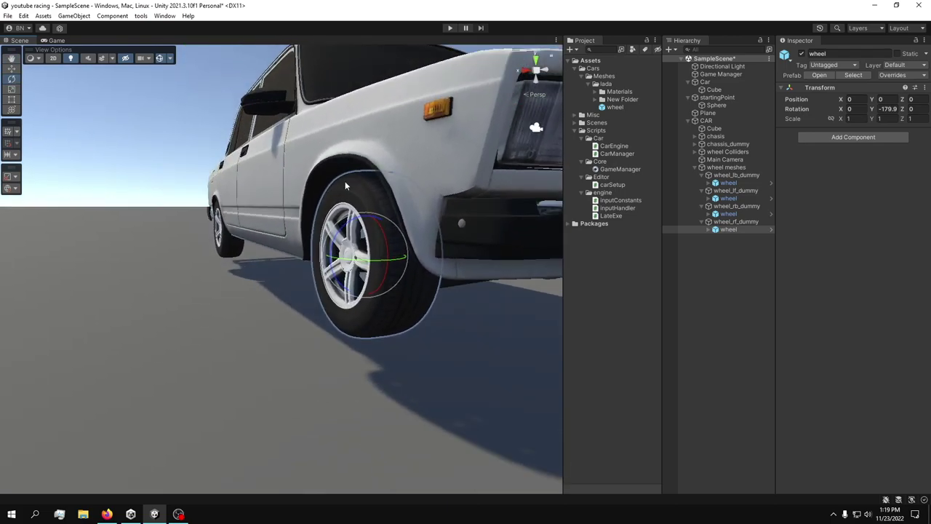
drag(337, 237, 373, 222)
key(ctrl+z)
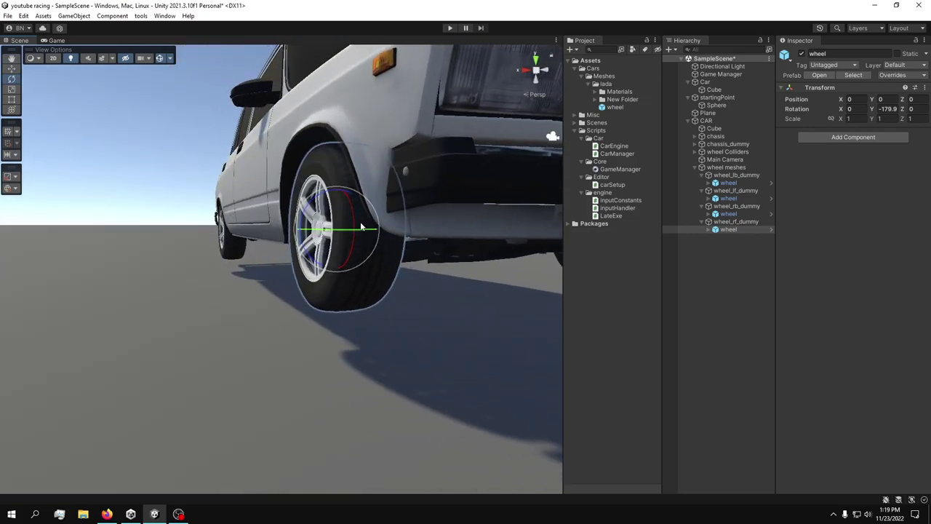
alt+drag(356, 227, 290, 226)
alt+drag(368, 218, 349, 236)
scroll(377, 234, down, 5)
click(697, 274)
key(ctrl+z)
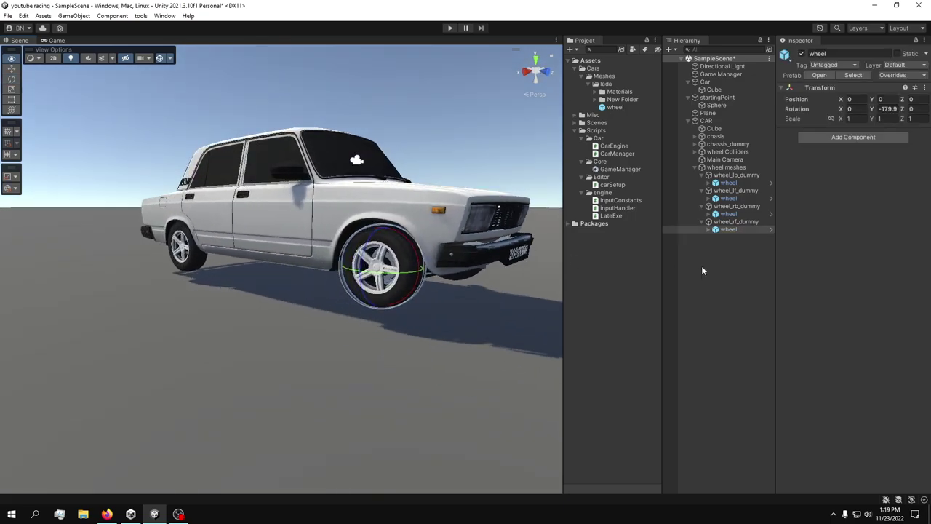
click(677, 266)
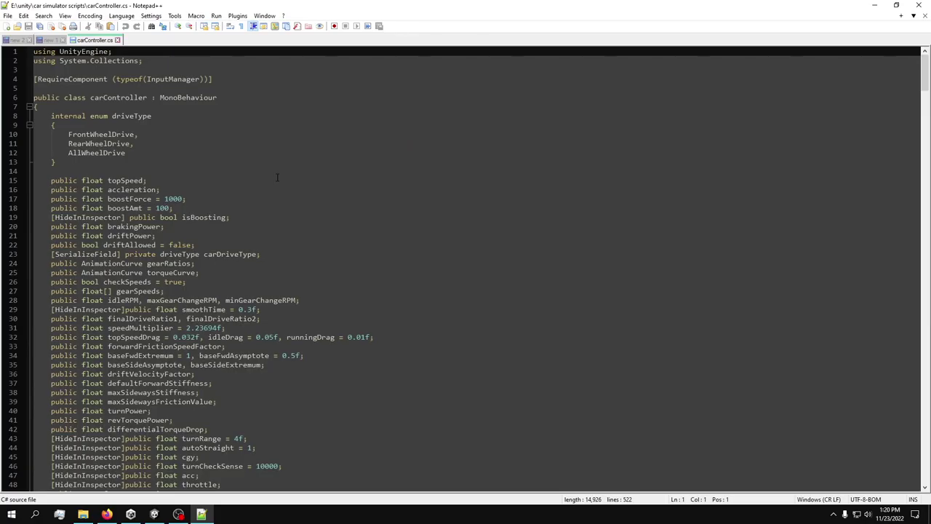
Step: Switch to Notepad++ and examine the variable declarations and the driveType enum in carController.cs
scroll(201, 172, down, 2)
scroll(202, 172, up, 7)
drag(44, 181, 191, 281)
scroll(196, 209, down, 7)
scroll(176, 203, down, 6)
click(304, 270)
scroll(262, 243, up, 6)
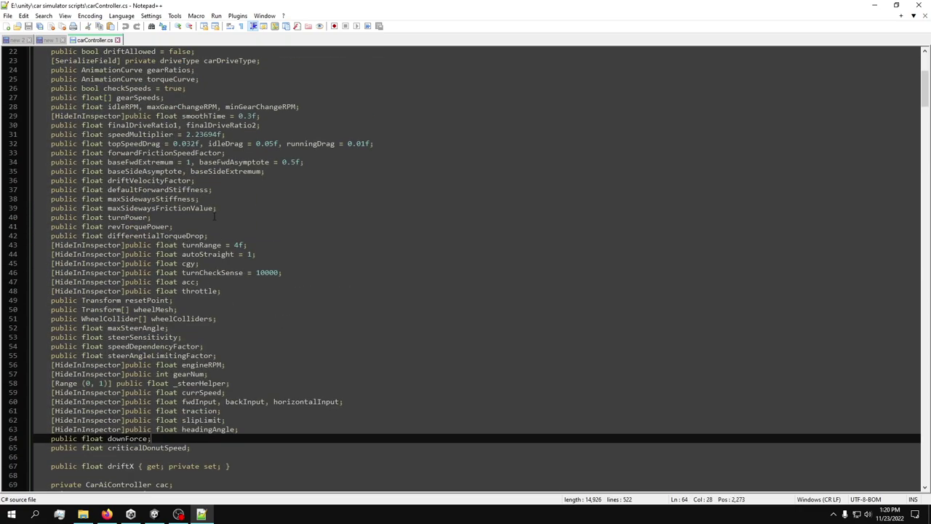
scroll(215, 235, up, 6)
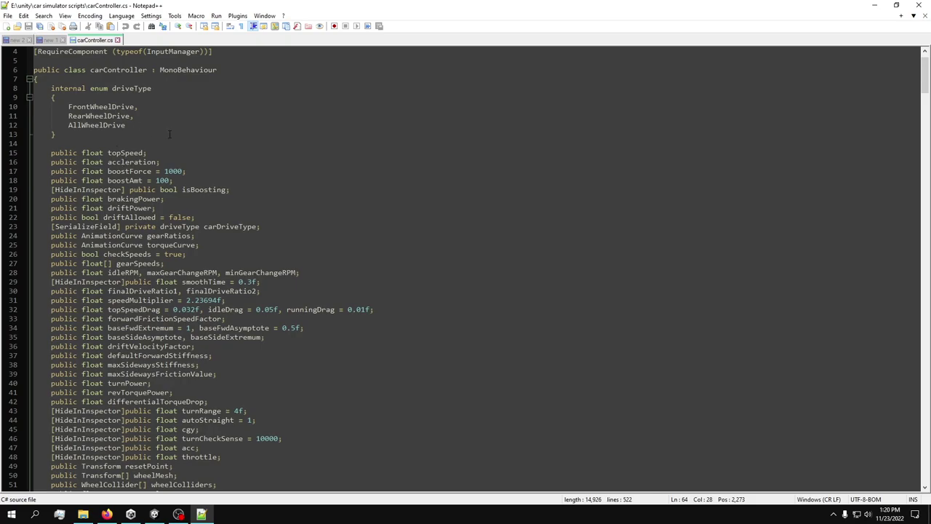
drag(162, 133, 33, 88)
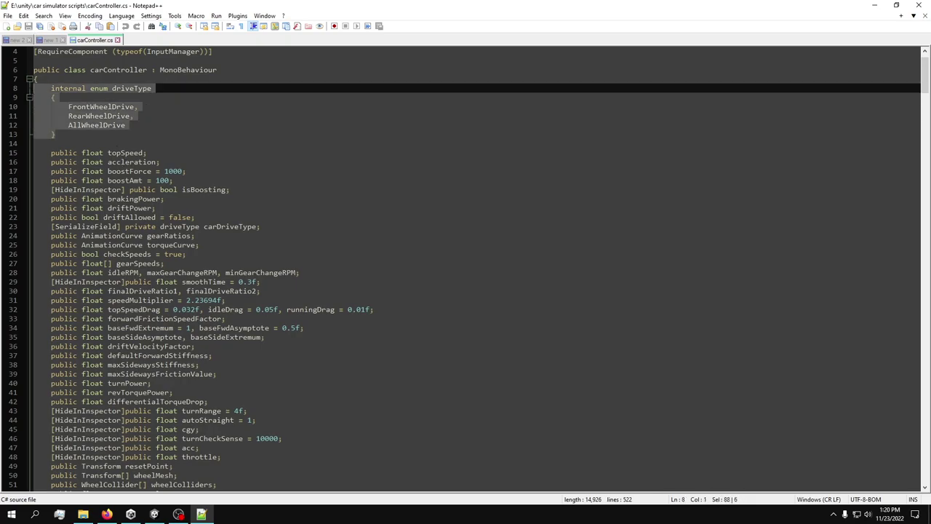
double_click(120, 89)
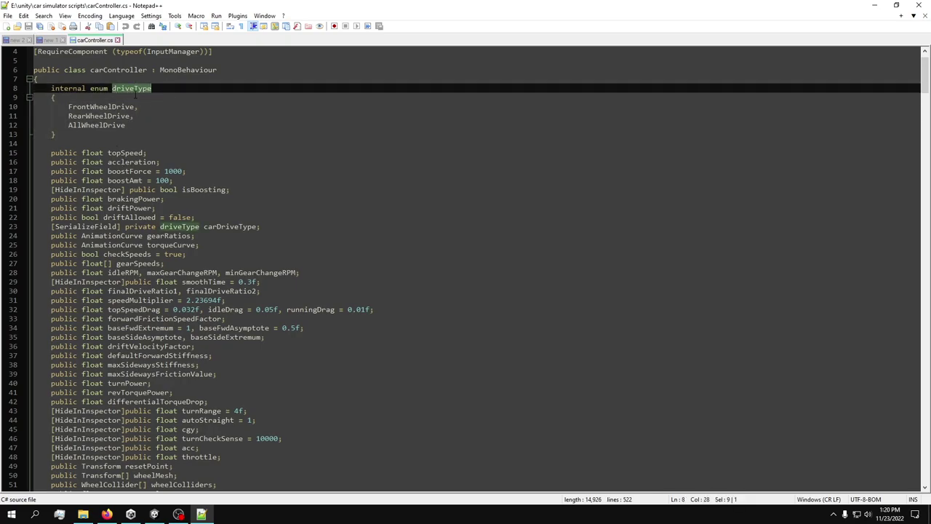
drag(172, 138, 10, 90)
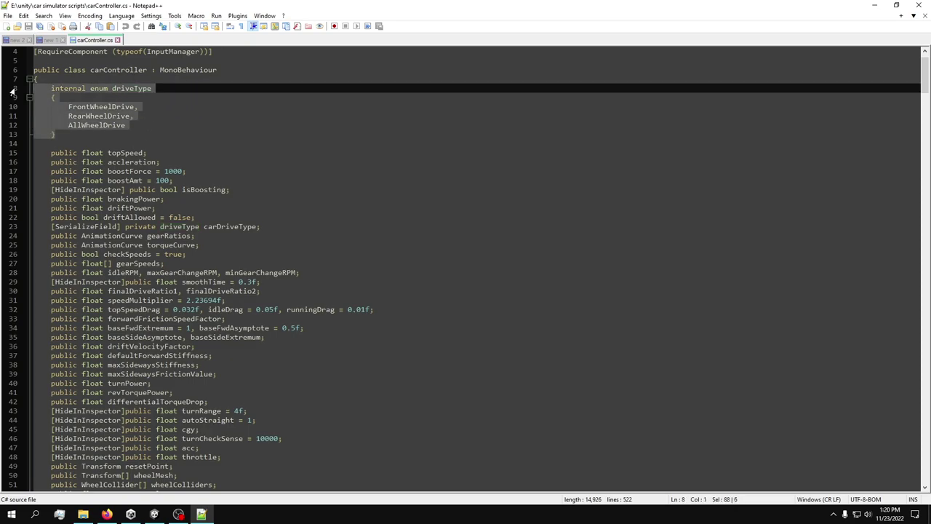
Step: Look through the functions in carController.cs, including moveCar and steerCar, and examine the animateWheels function
scroll(196, 155, down, 20)
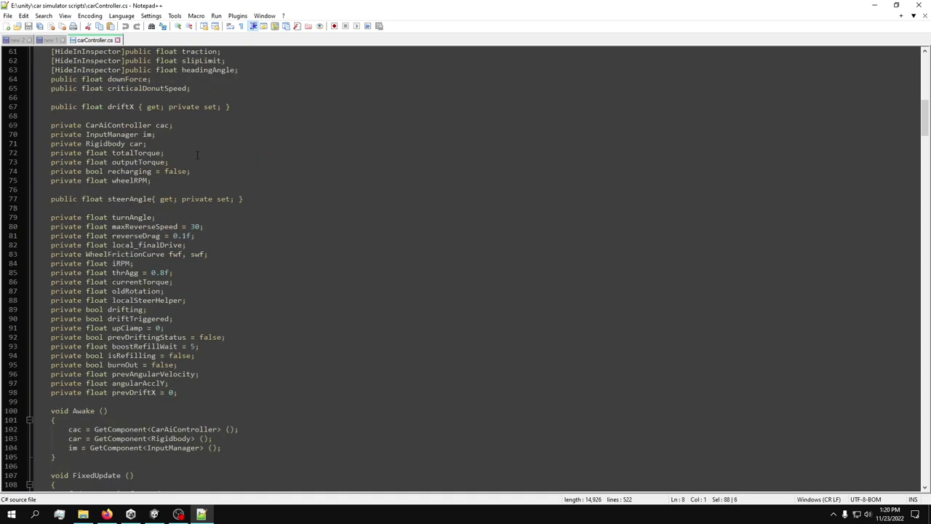
scroll(196, 157, down, 20)
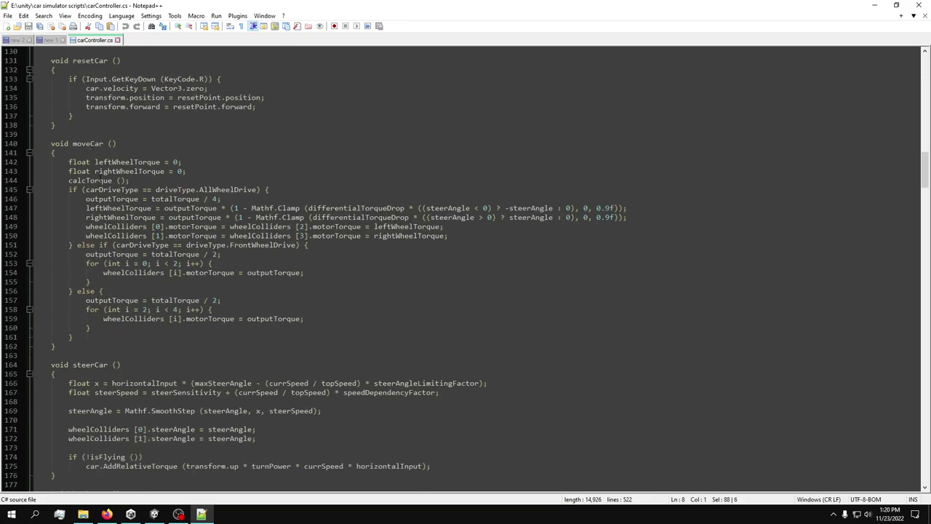
scroll(114, 223, down, 2)
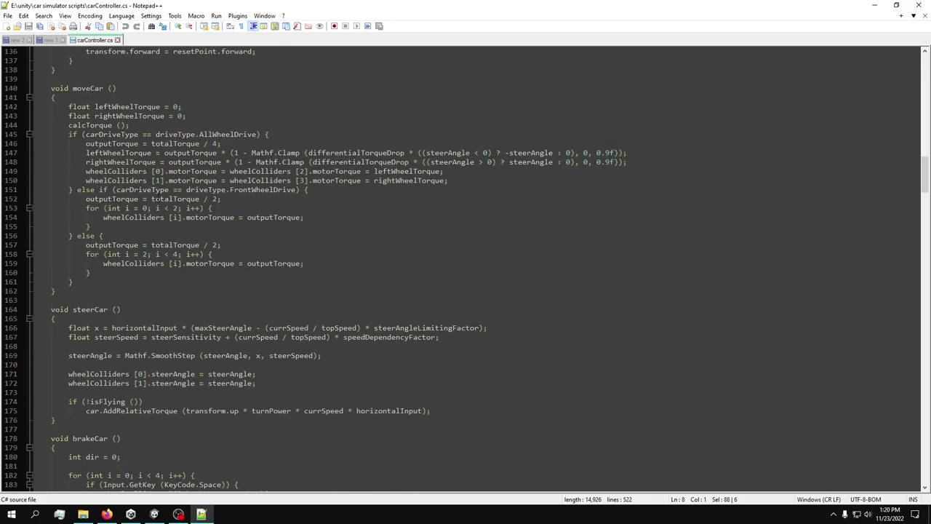
scroll(169, 203, down, 5)
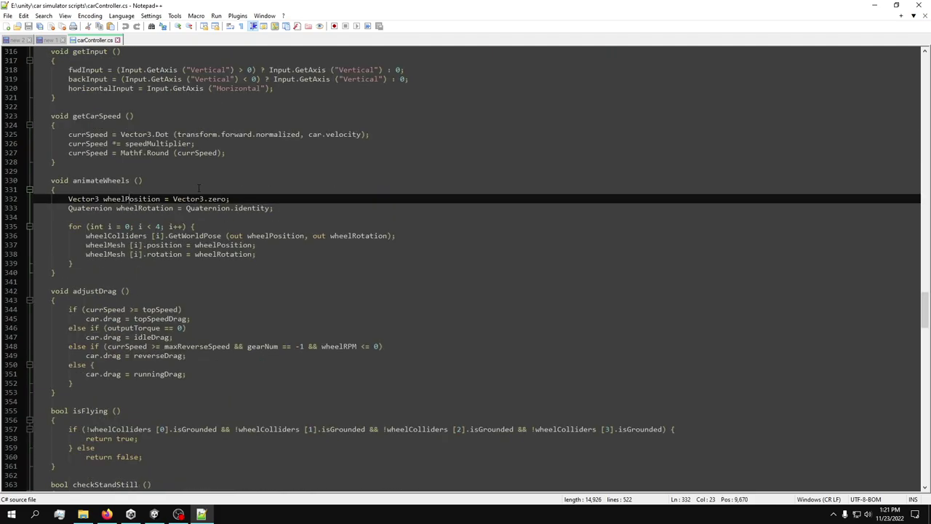
click(91, 198)
double_click(94, 181)
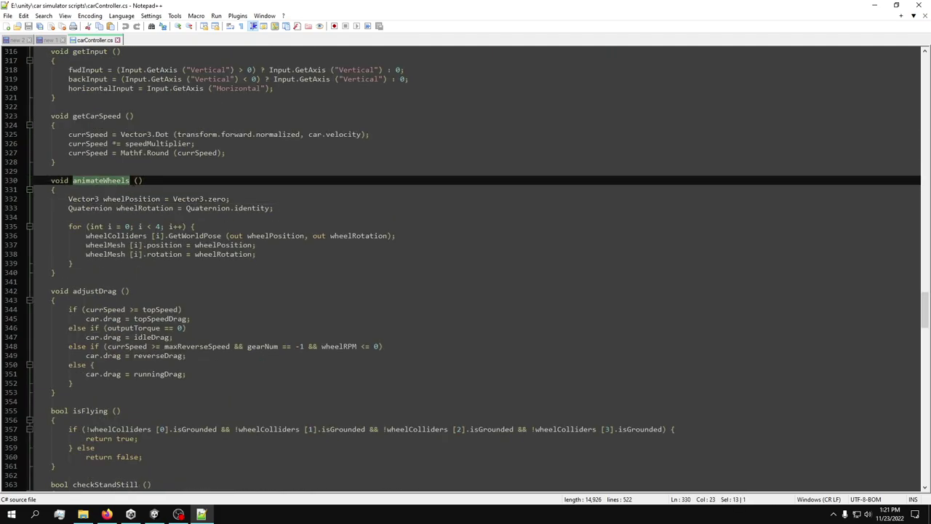
drag(94, 270, 35, 180)
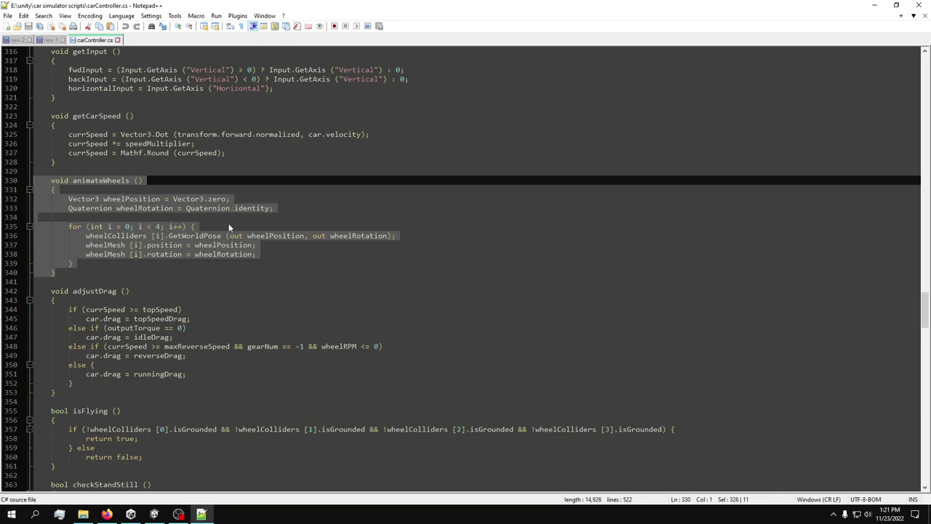
Step: Switch back to Unity, open the CarEngine script of the CAR object in Visual Studio Code, and return to Unity
click(200, 510)
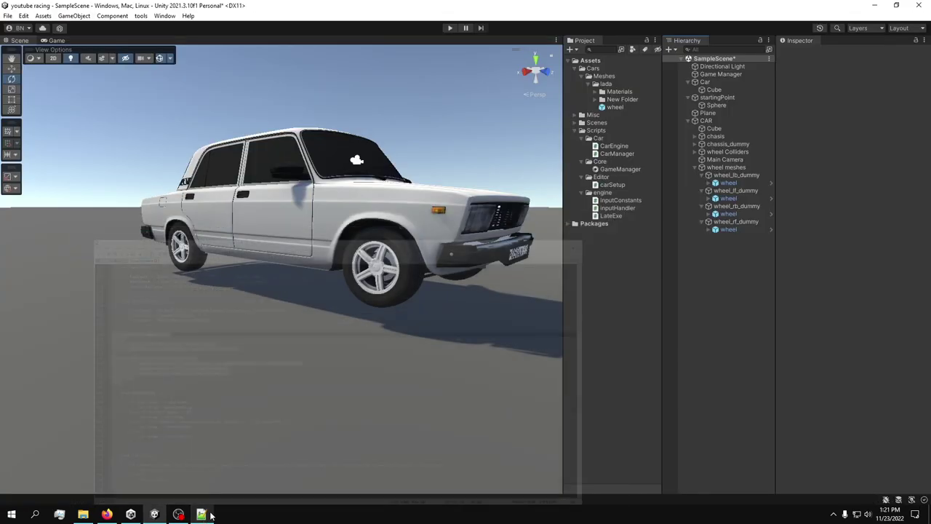
click(718, 119)
click(866, 195)
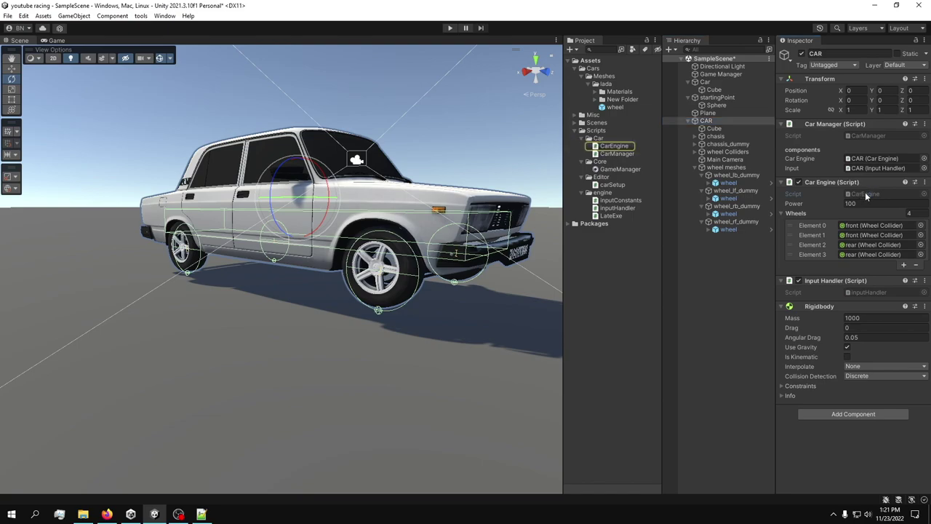
double_click(866, 195)
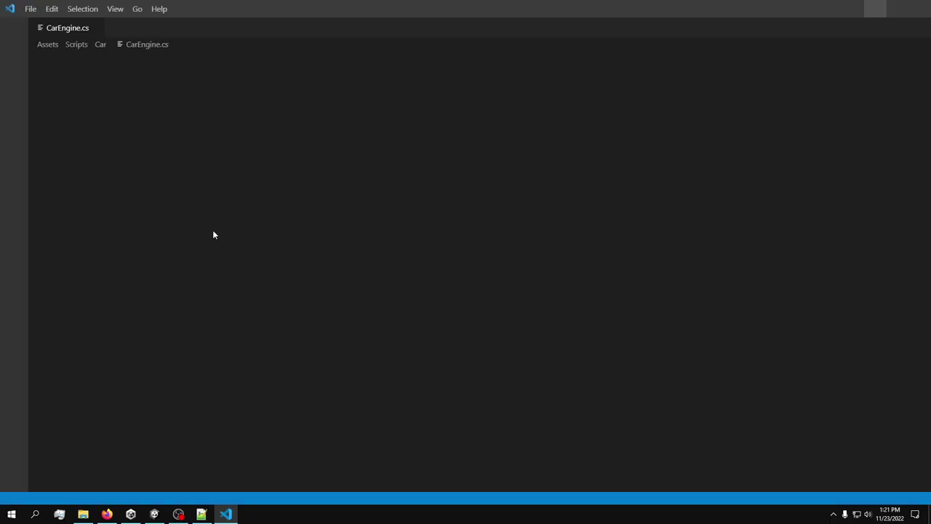
click(878, 8)
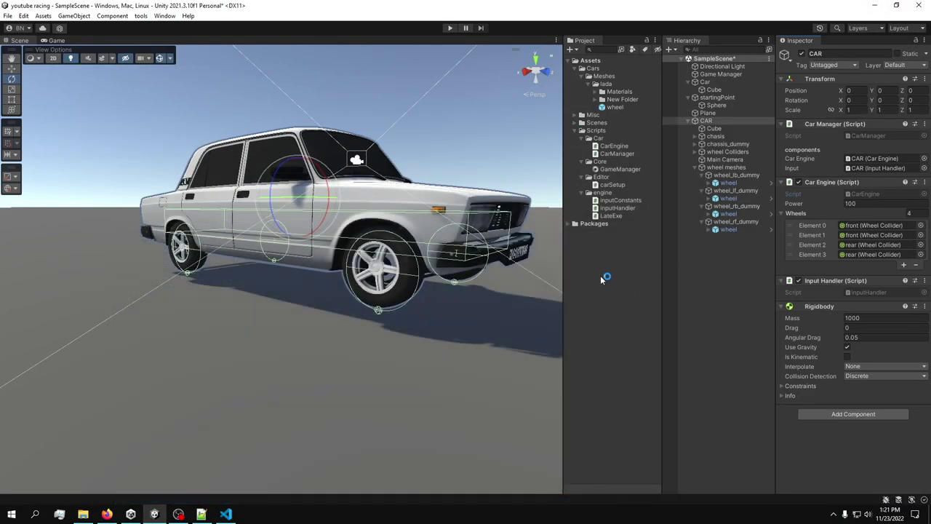
Step: Move CAR's Rigidbody component above Car Manager and collapse the Rigidbody, Car Engine and Input Handler components
click(834, 280)
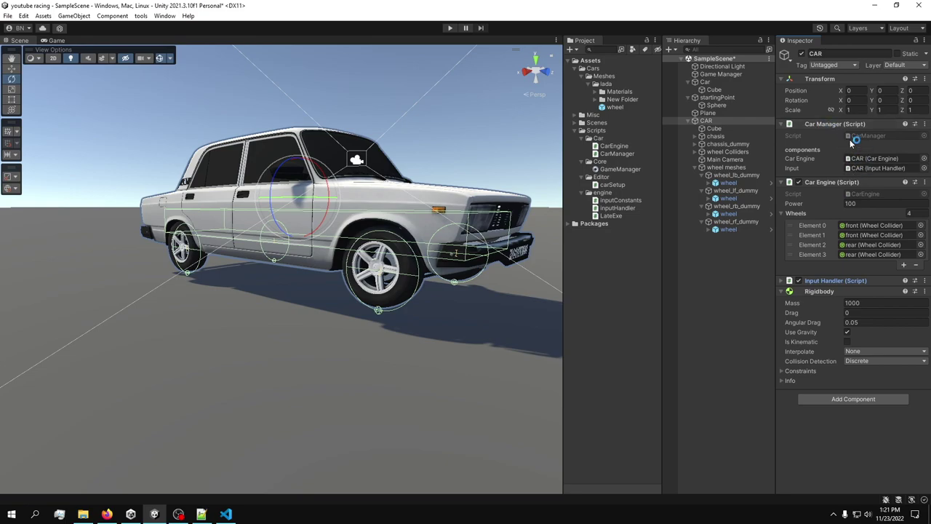
click(825, 124)
drag(820, 244, 826, 121)
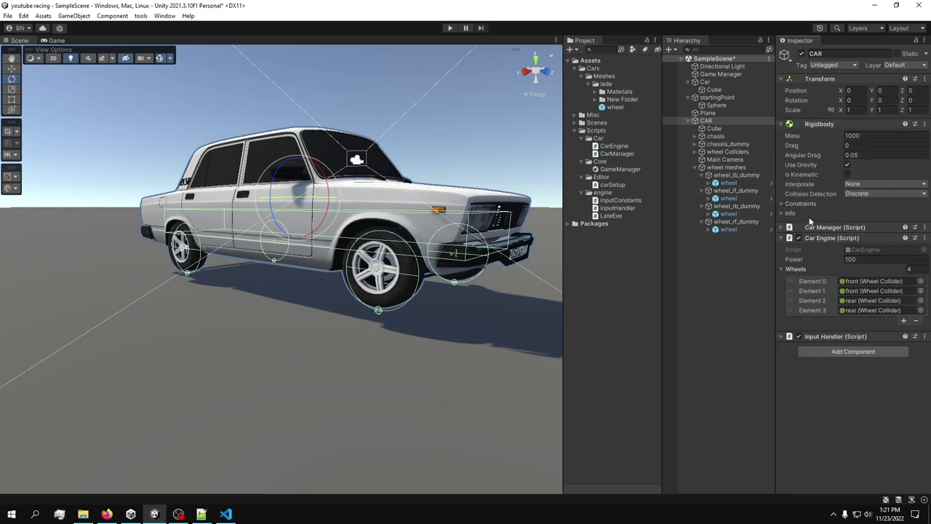
click(826, 124)
click(826, 135)
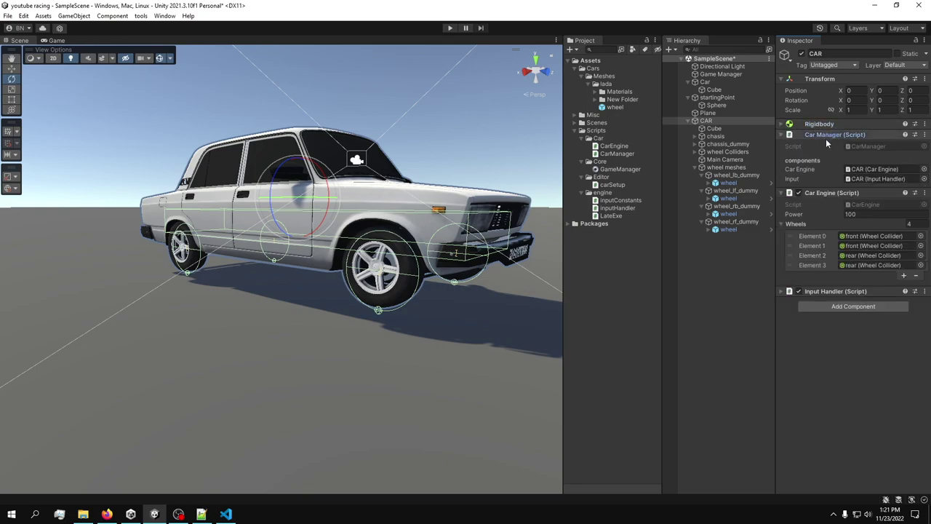
click(829, 194)
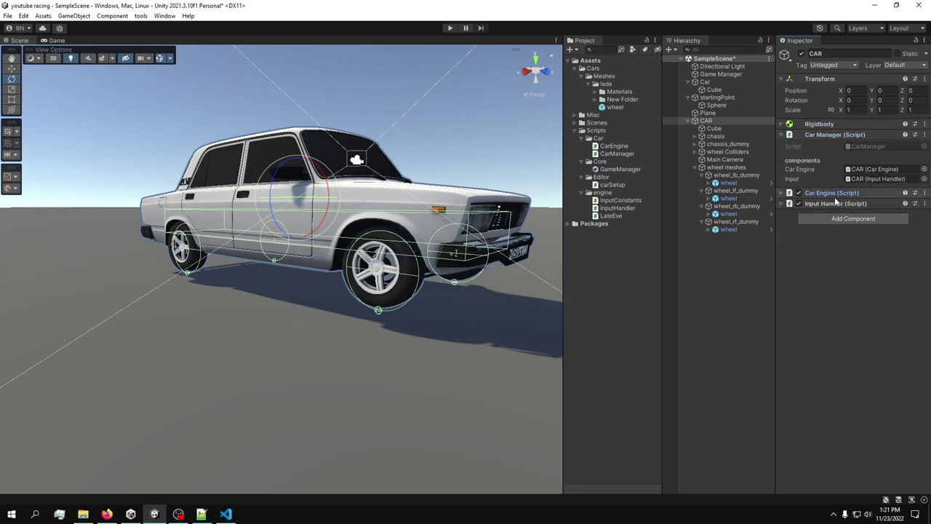
right_click(596, 139)
mouse_move(647, 142)
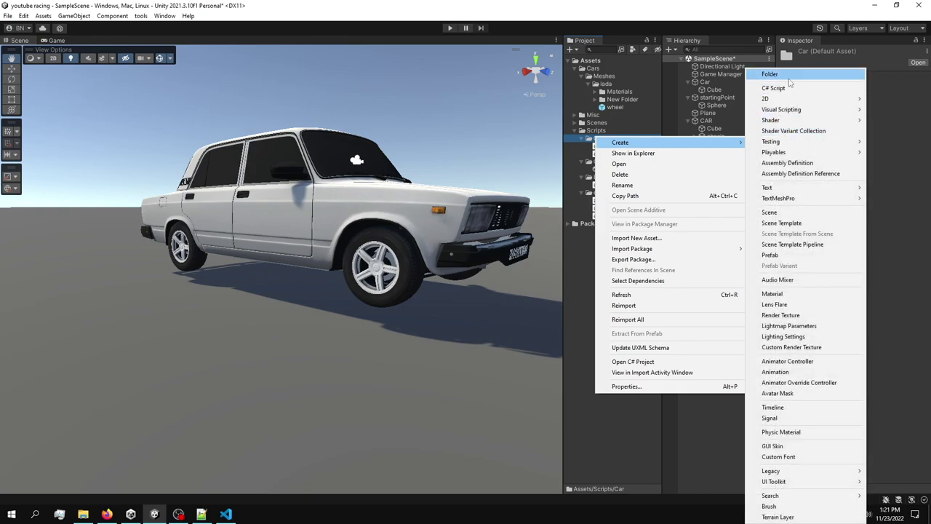
click(792, 87)
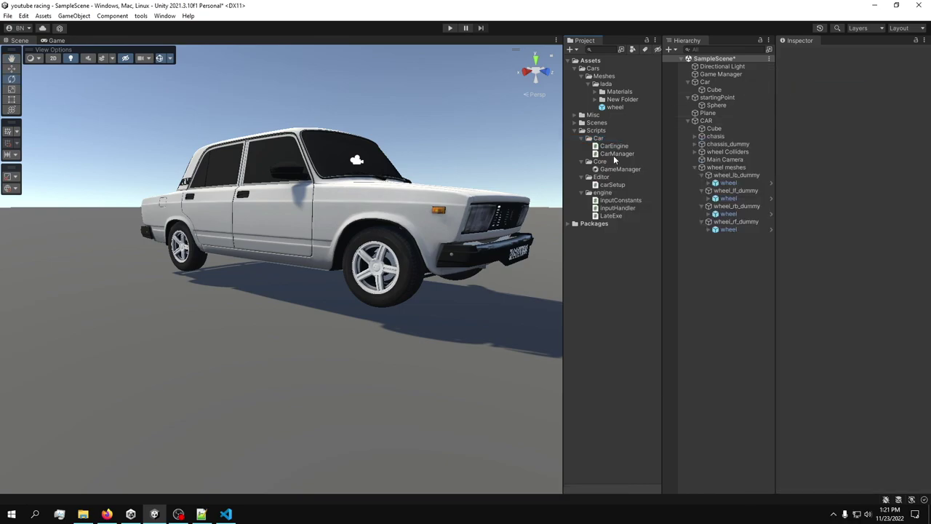
Step: Create a C# script named WheelsAnim in the Scripts/Car folder
right_click(601, 139)
mouse_move(640, 143)
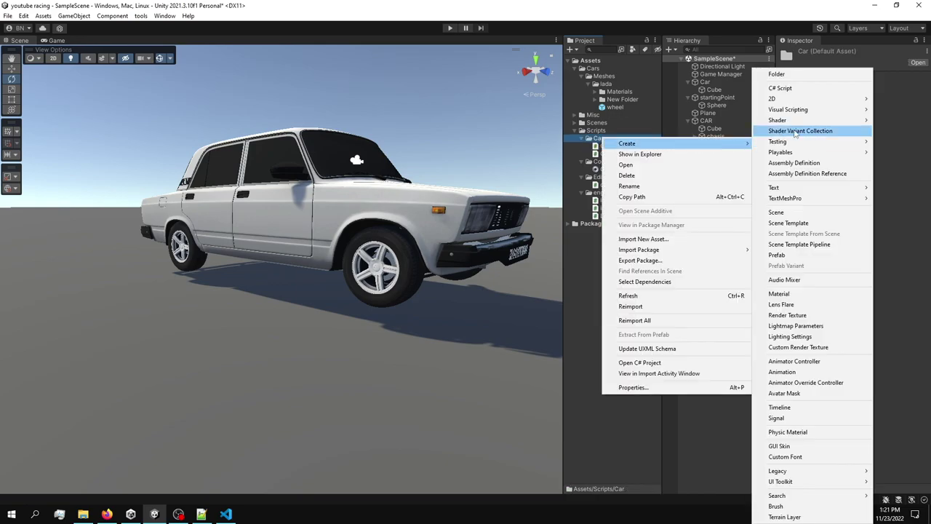
click(799, 88)
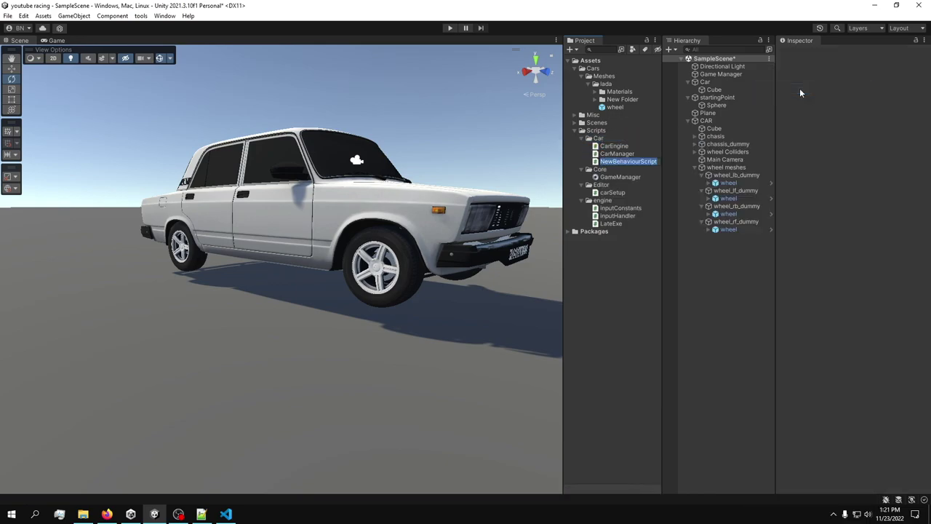
text(WheelsAnim)
key(Return)
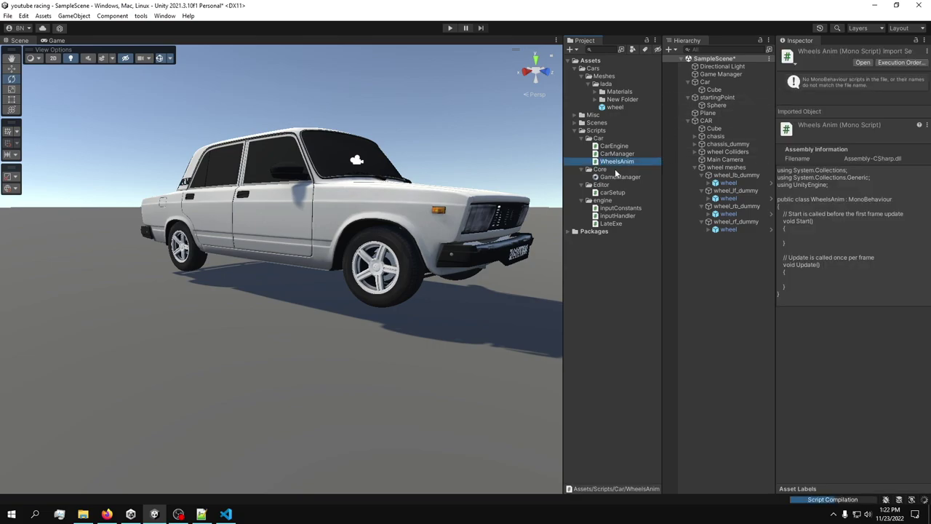